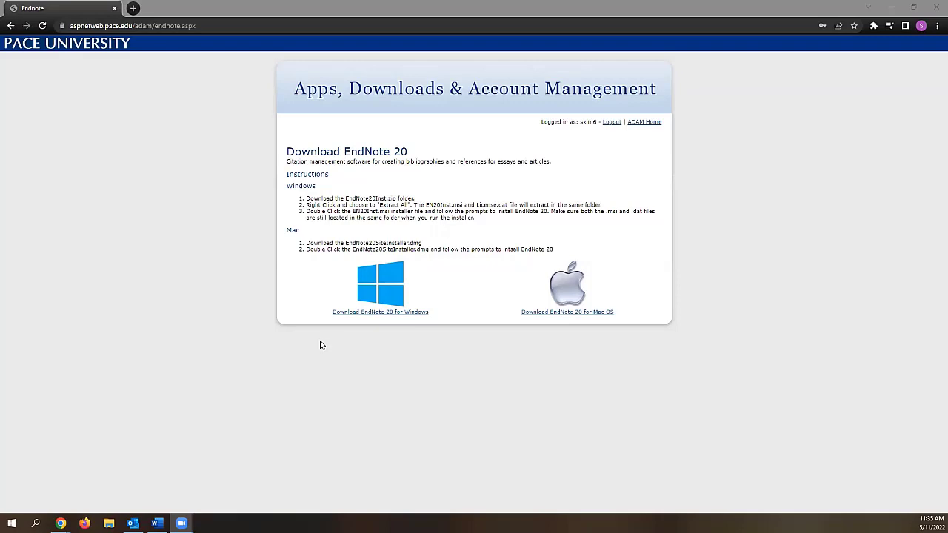
Step: Download the EndNote 20 installer for Windows
left_click(387, 303)
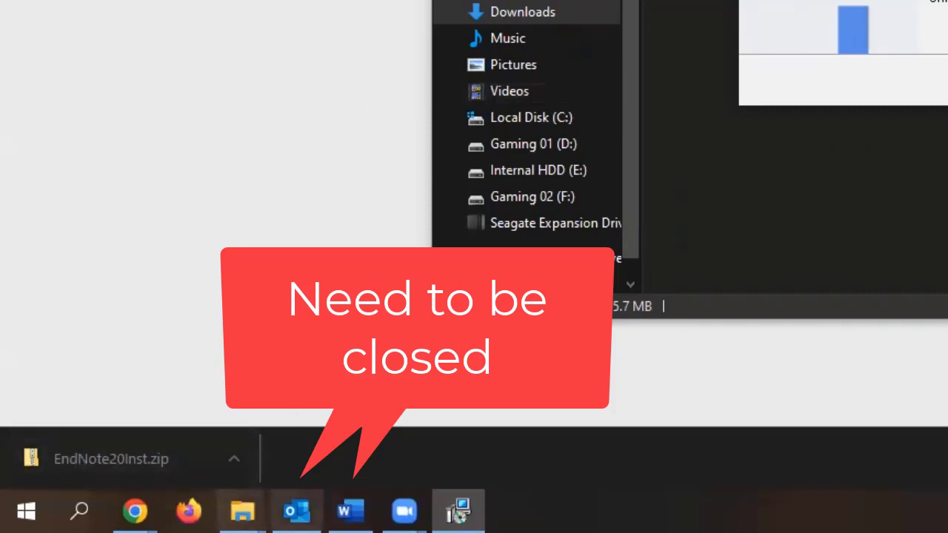
Step: Close the running Outlook and Word windows while the EndNote installer is open
mouse_move(296, 512)
right_click(312, 492)
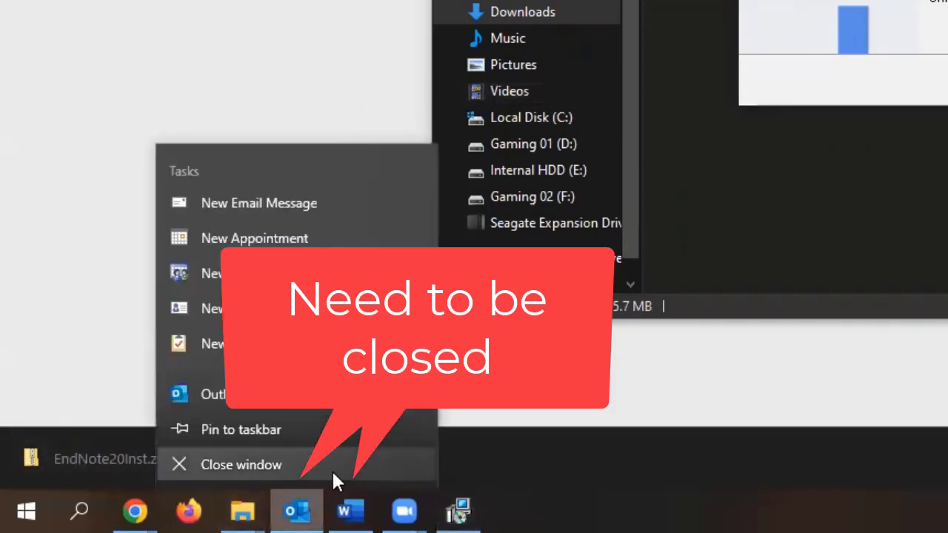
left_click(332, 519)
right_click(319, 500)
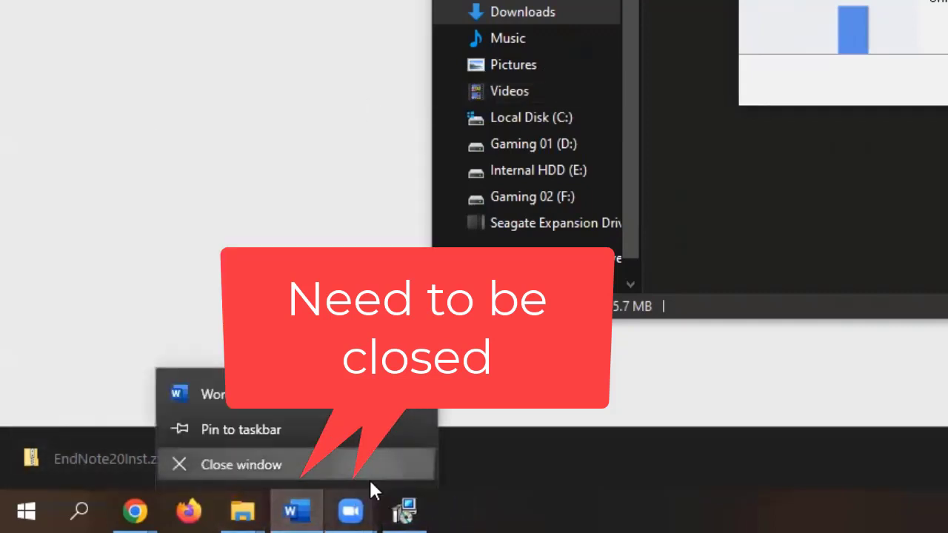
left_click(366, 466)
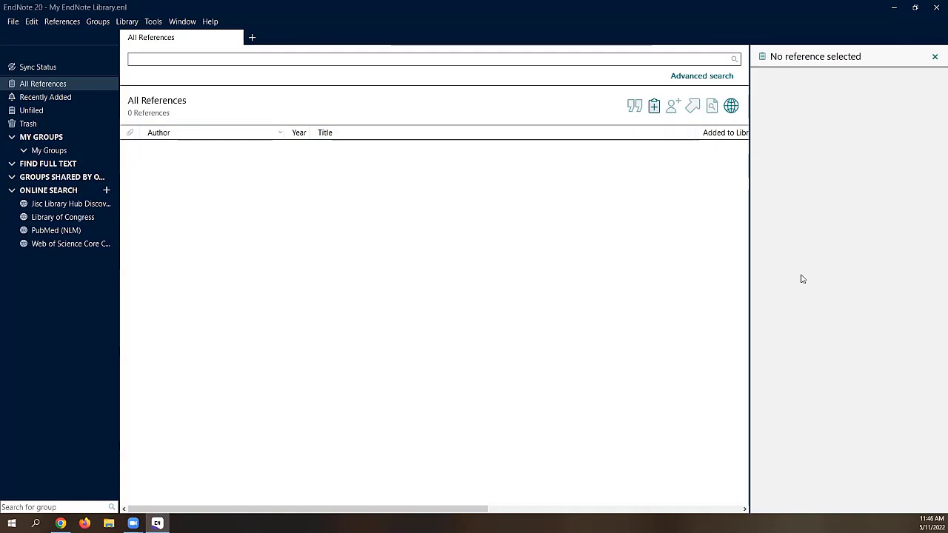
Step: Close the empty reference panel and review the fields available for Column 10 in the library's display field preferences
left_click(934, 57)
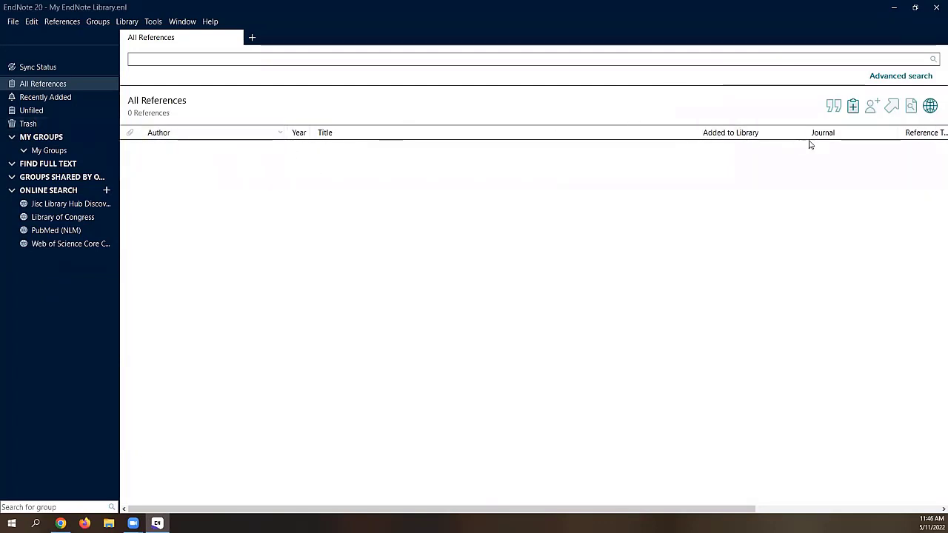
left_click_drag(548, 511, 748, 508)
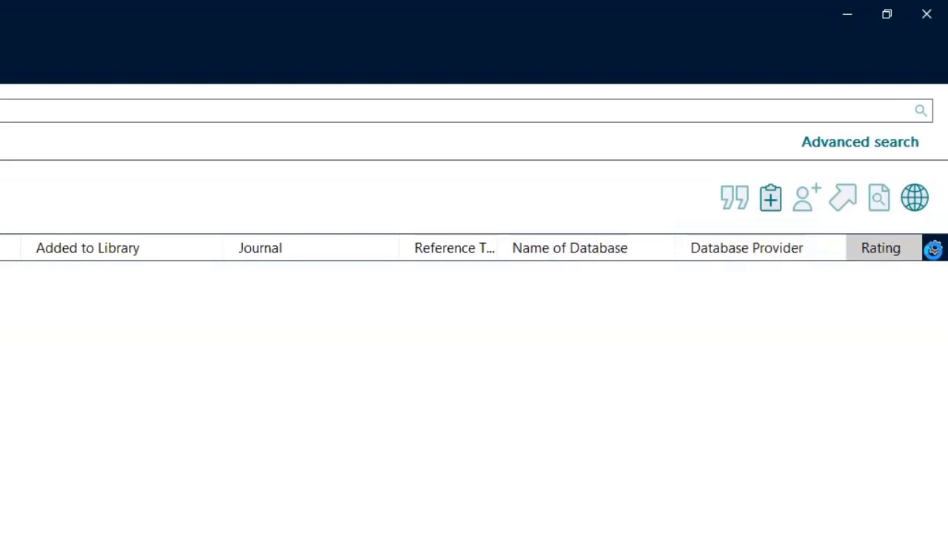
left_click(933, 250)
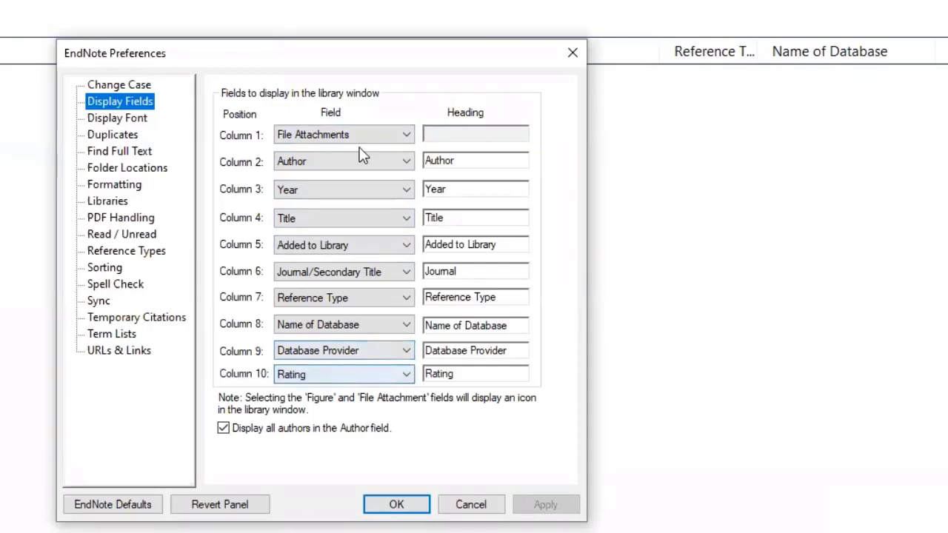
left_click(356, 374)
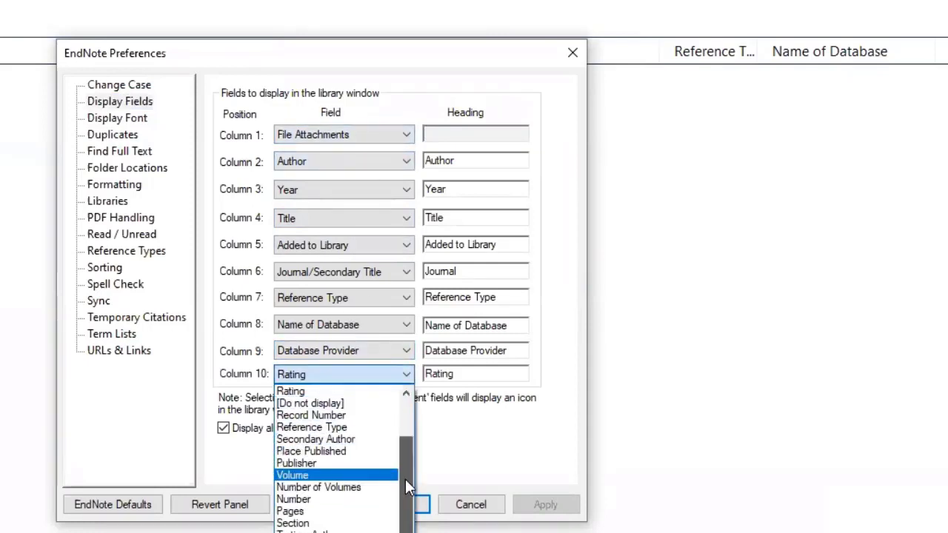
scroll(405, 479, "down", 1)
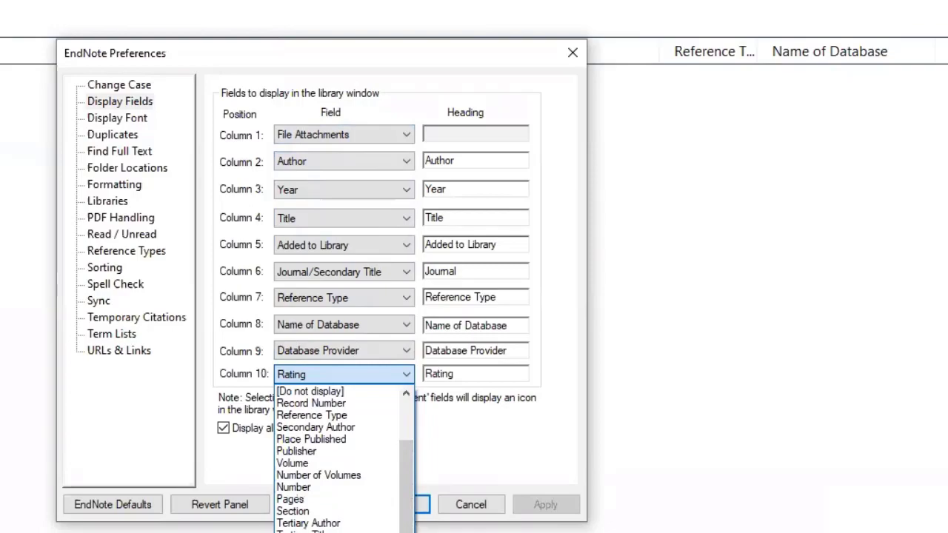
scroll(409, 519, "down", 8)
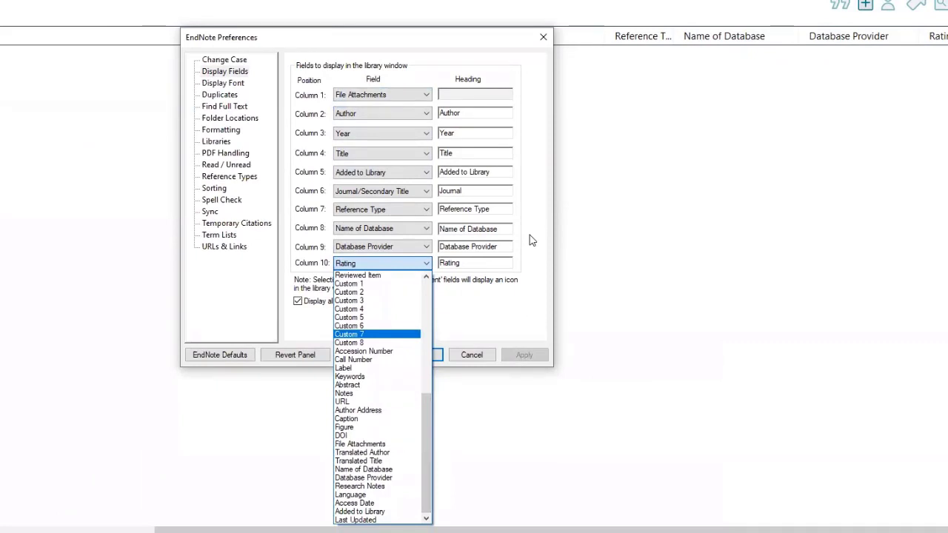
left_click(520, 310)
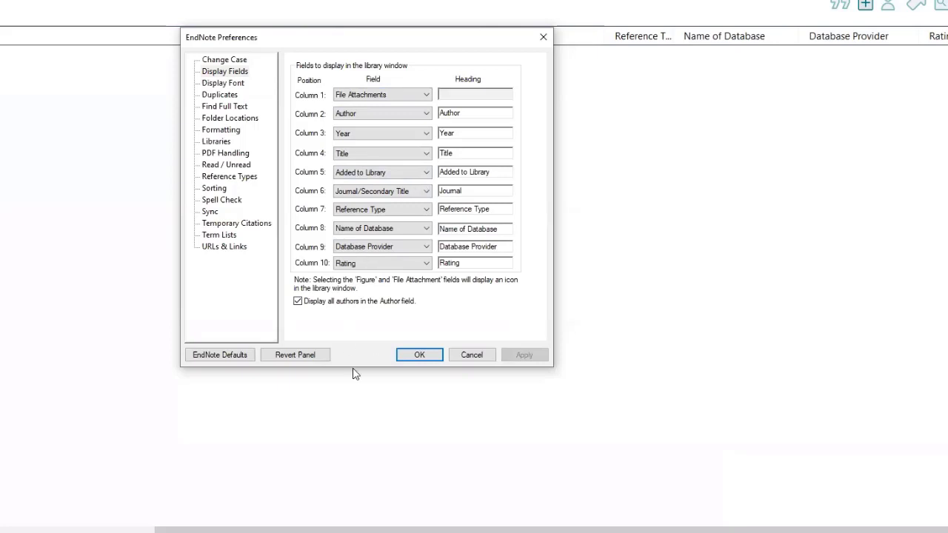
left_click(418, 356)
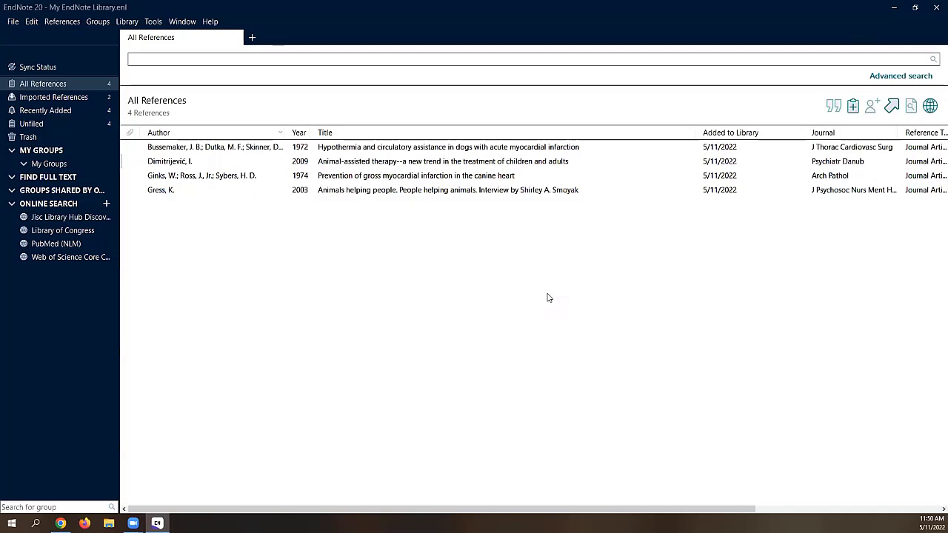
Step: Preview the citation of the 1972 hypothermia in dogs reference in the Annotated style and again in APA 7th
left_click(266, 149)
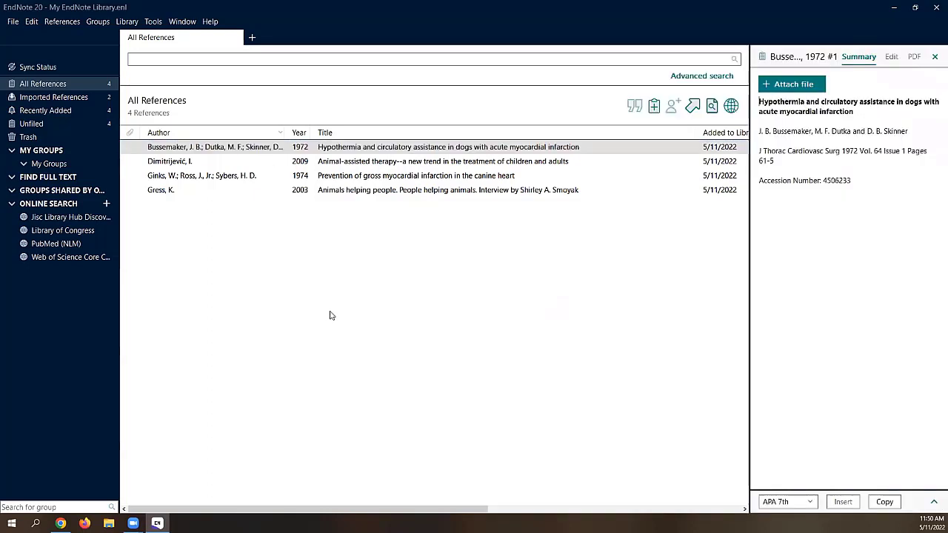
left_click(934, 502)
left_click(809, 291)
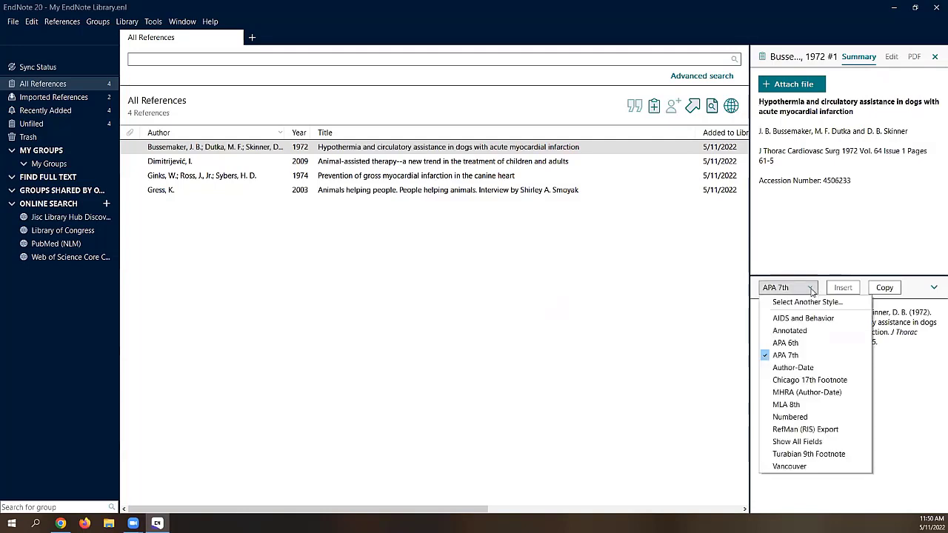
left_click(806, 324)
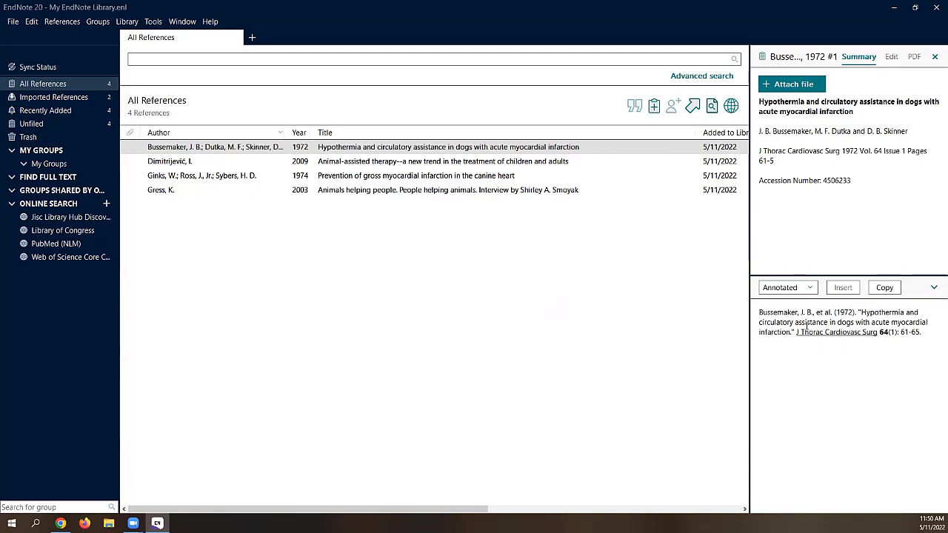
left_click(814, 292)
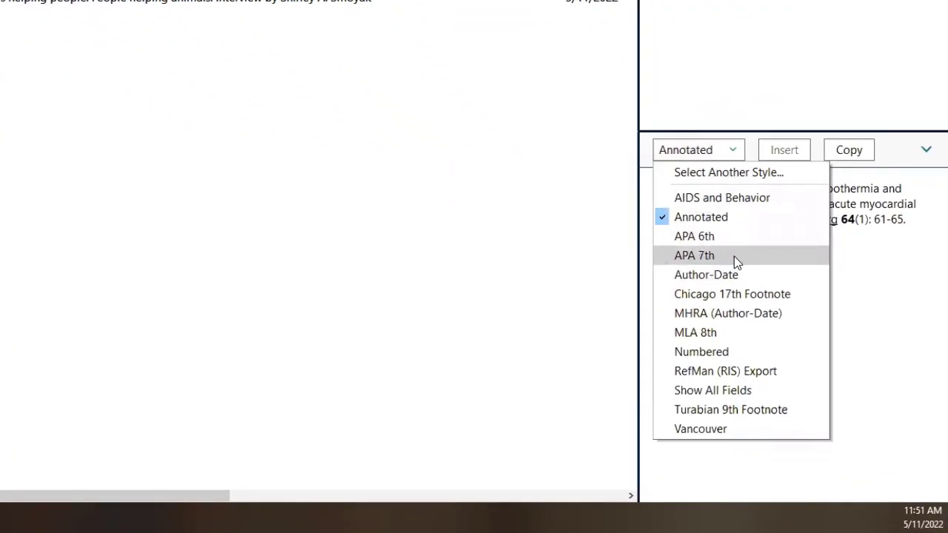
left_click(734, 257)
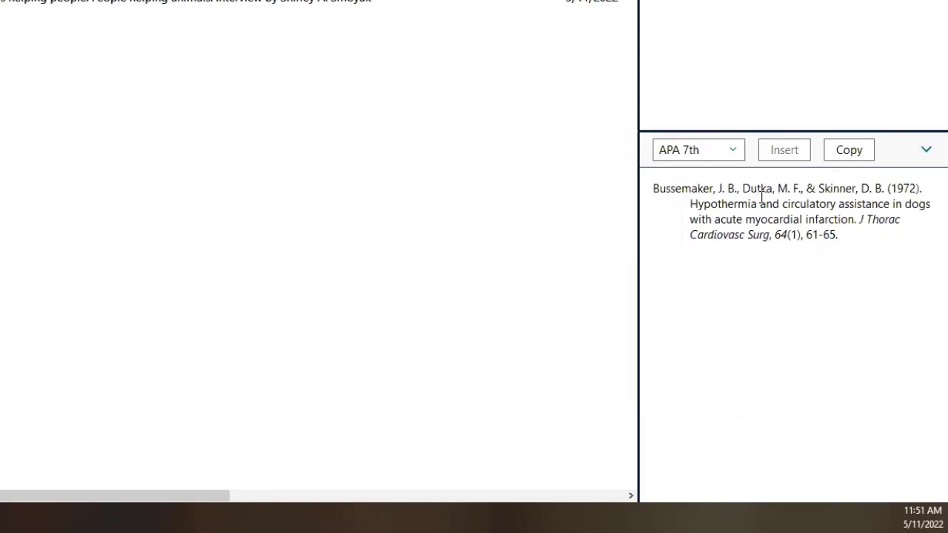
Step: Choose BMC Biology from the full list of output styles and select the formatted citation text in the preview
left_click(739, 148)
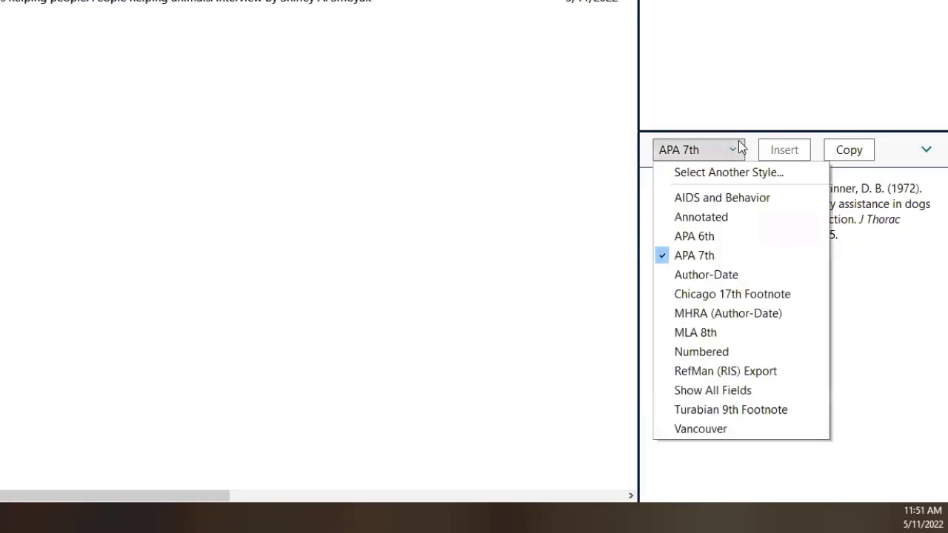
left_click(757, 174)
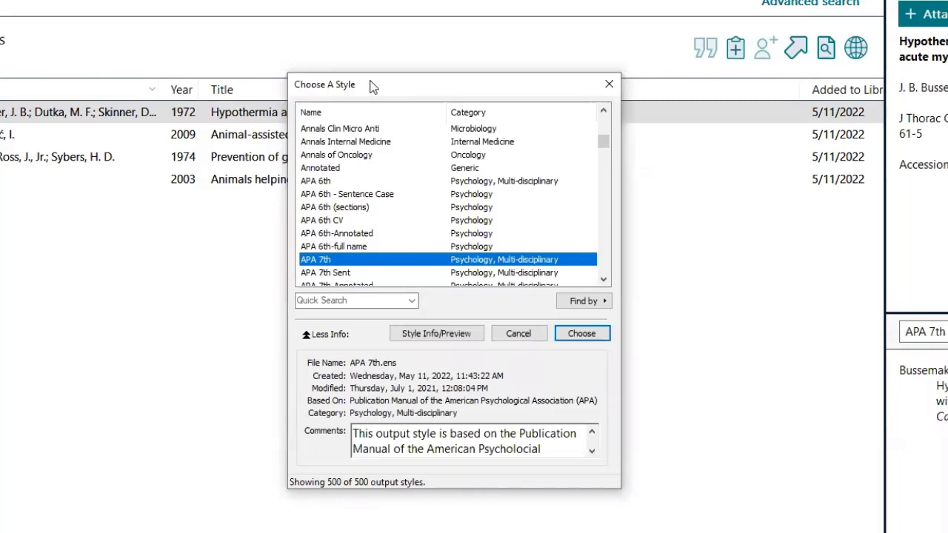
left_click(328, 153)
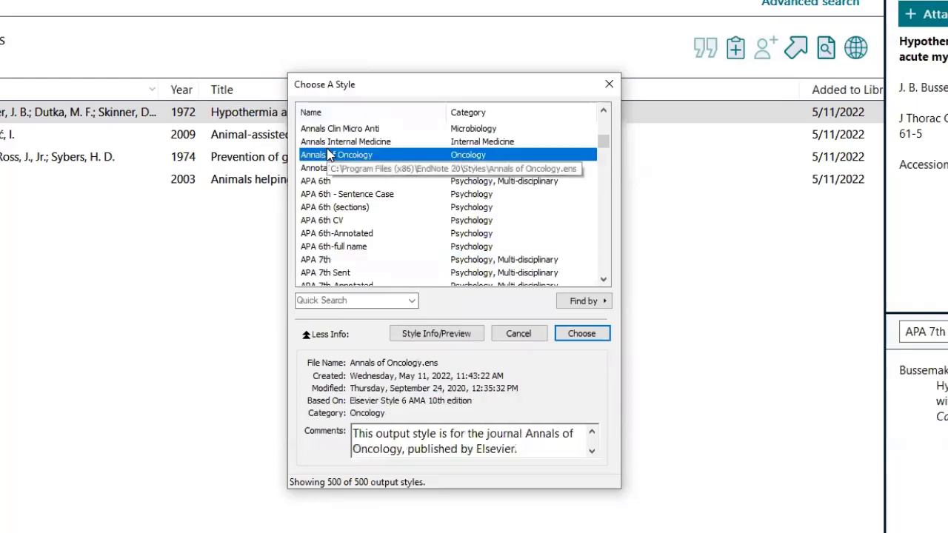
left_click(344, 194)
left_click(378, 246)
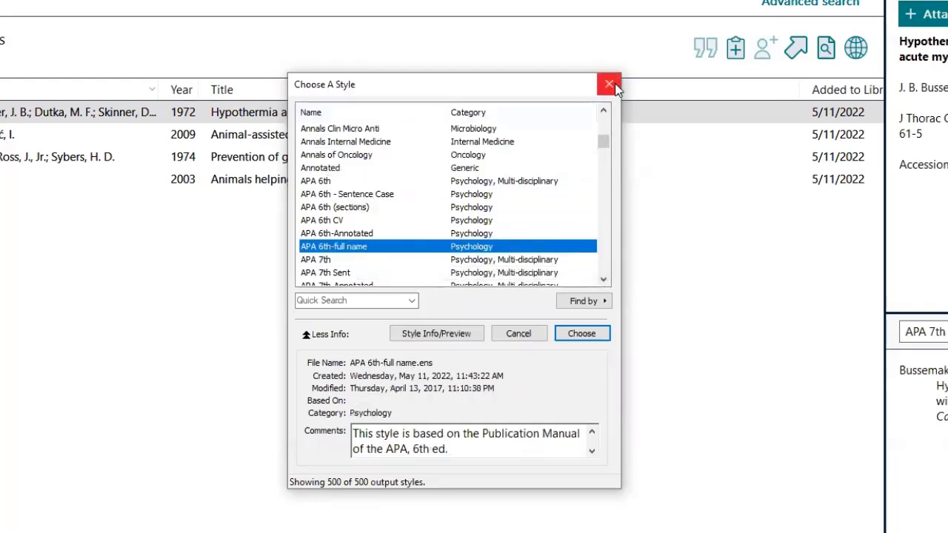
scroll(419, 180, "down", 6)
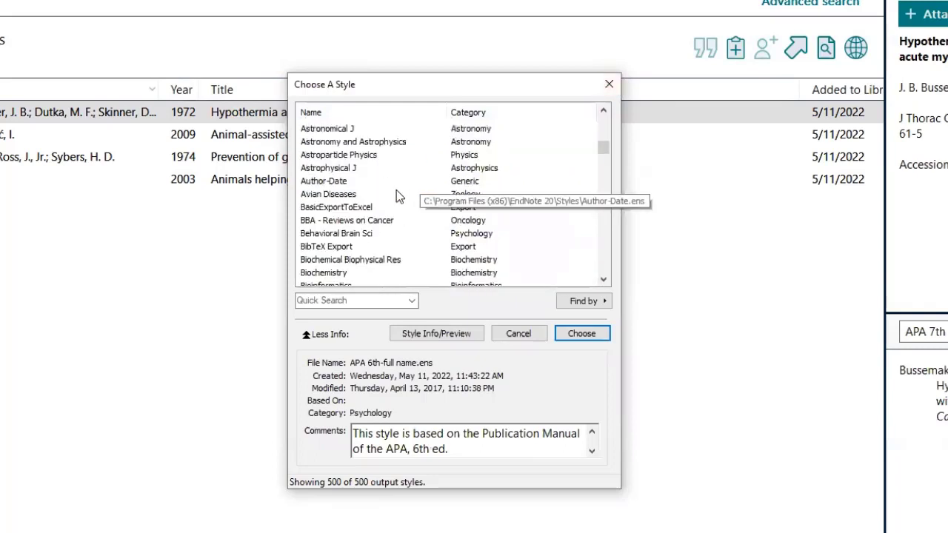
scroll(429, 178, "down", 4)
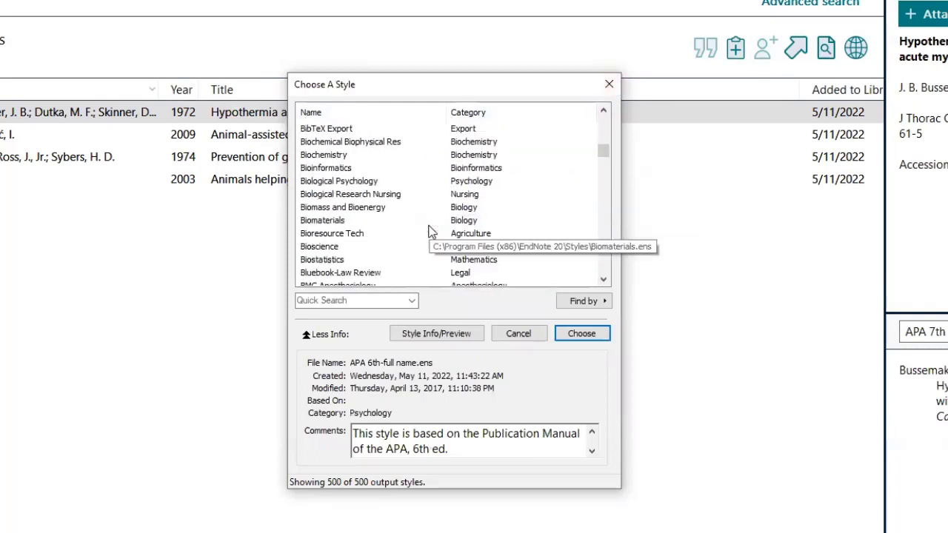
scroll(428, 232, "down", 1)
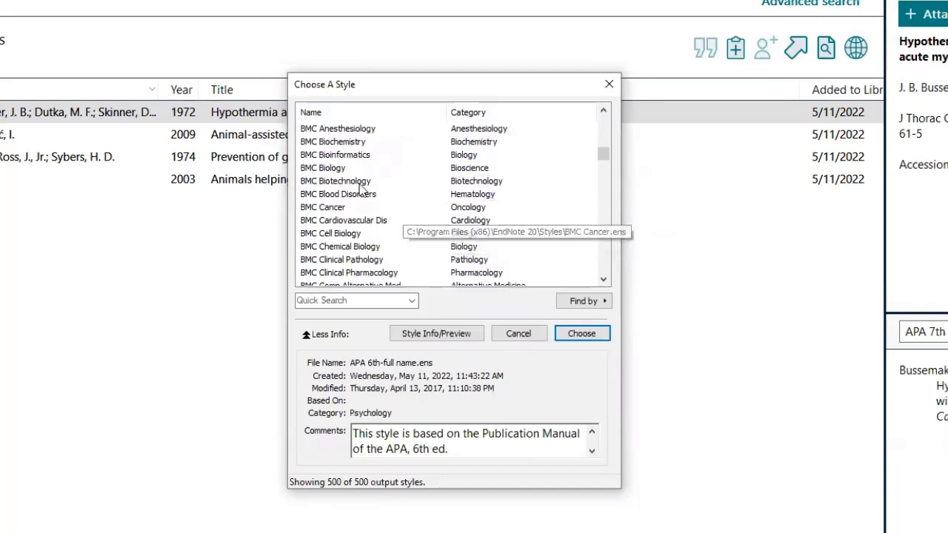
left_click(406, 167)
left_click(579, 333)
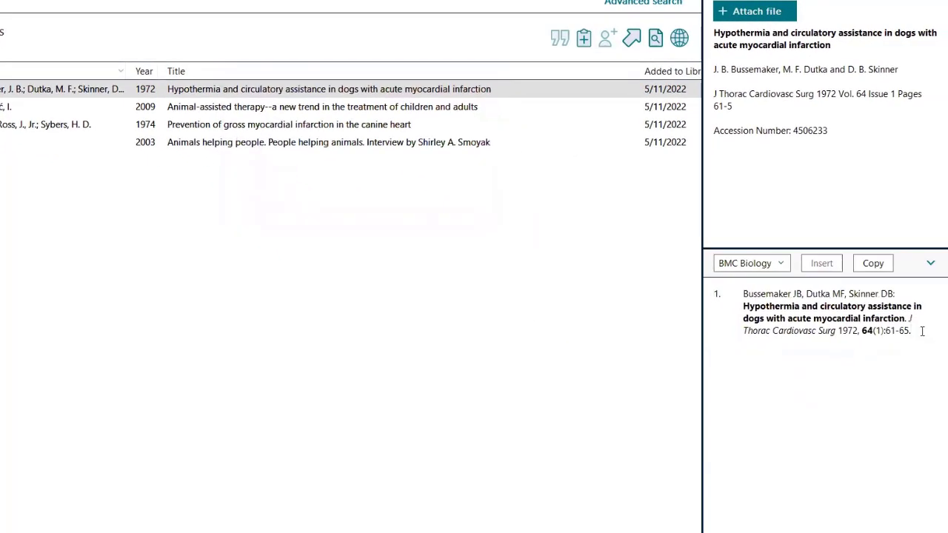
left_click_drag(911, 331, 742, 293)
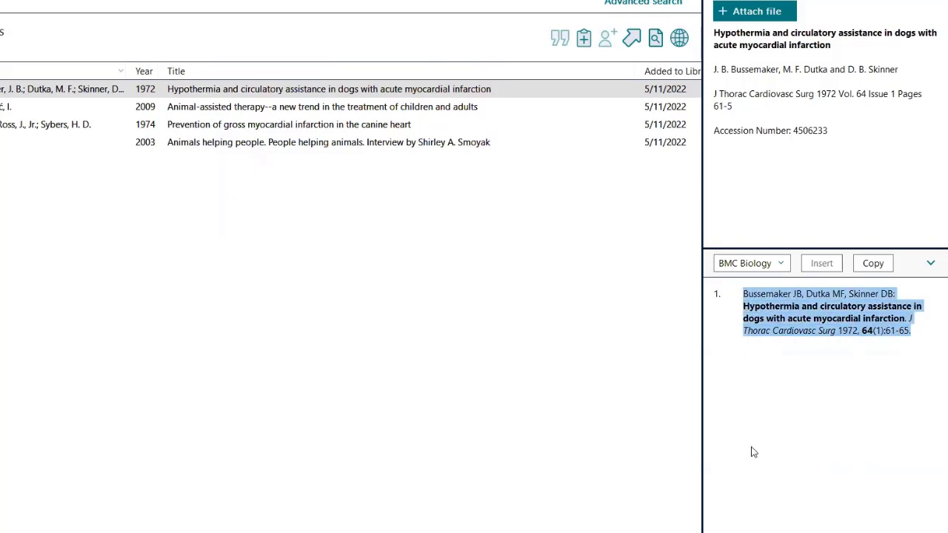
Step: Set the citation preview's output style to APA 7th
left_click(790, 262)
left_click(761, 347)
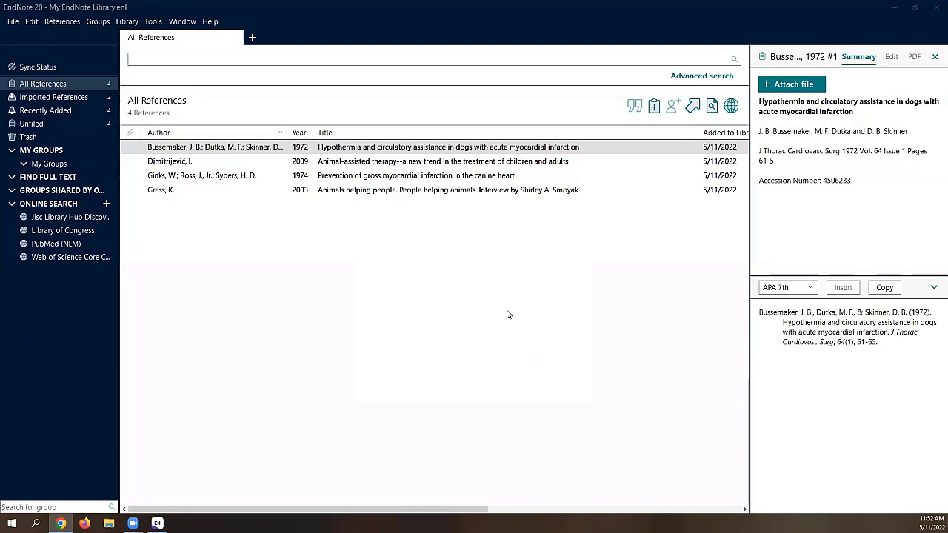
left_click(785, 322)
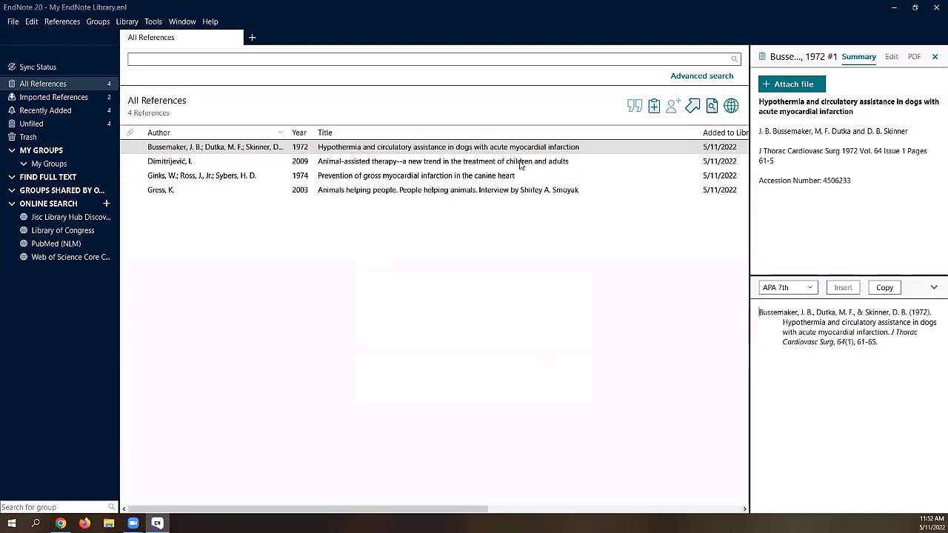
Step: View the APA 7th citations of the 2009, 1974 and 2003 references one after another
left_click(367, 164)
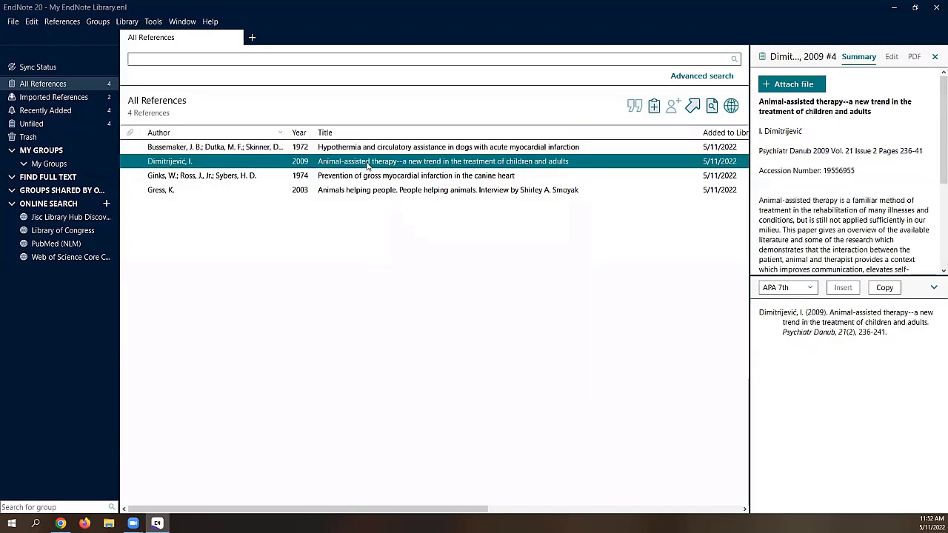
left_click(360, 179)
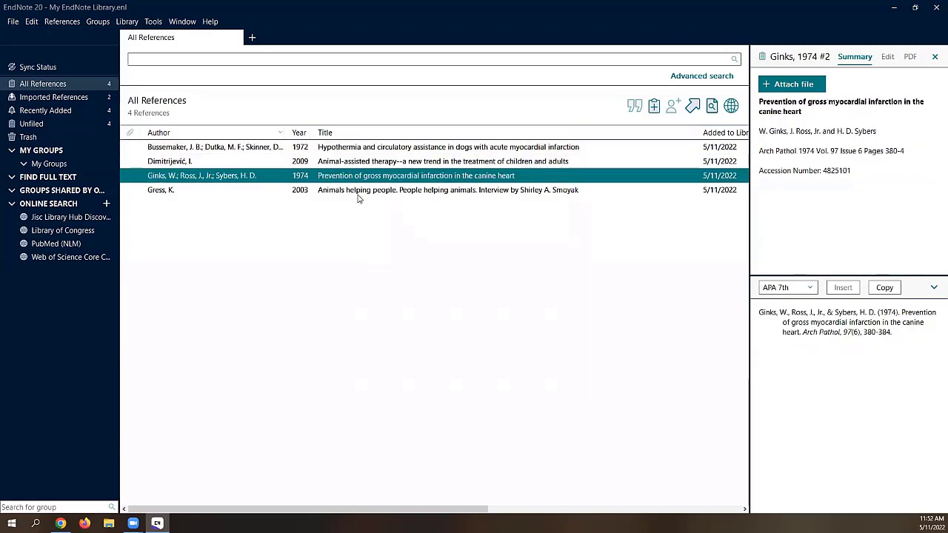
left_click(360, 193)
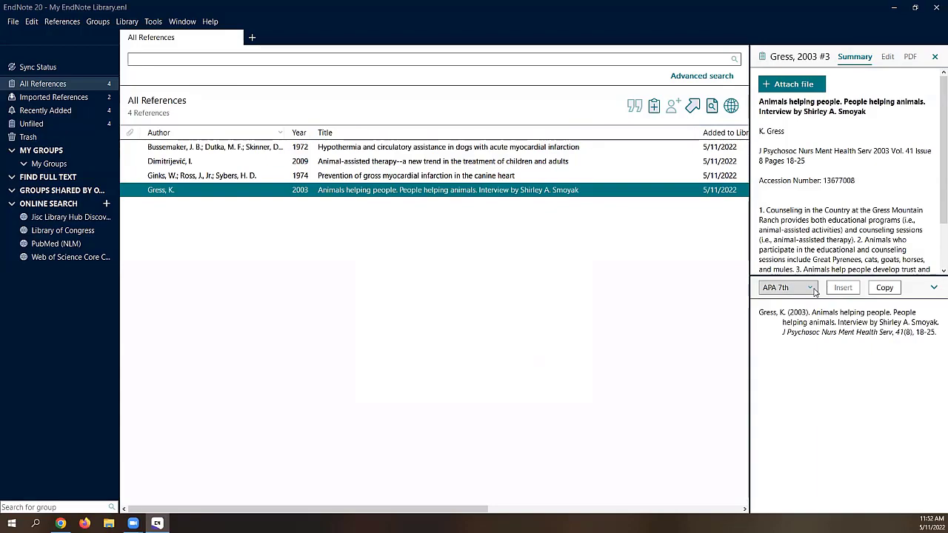
Step: Open the APA 7th output style for editing
left_click(153, 22)
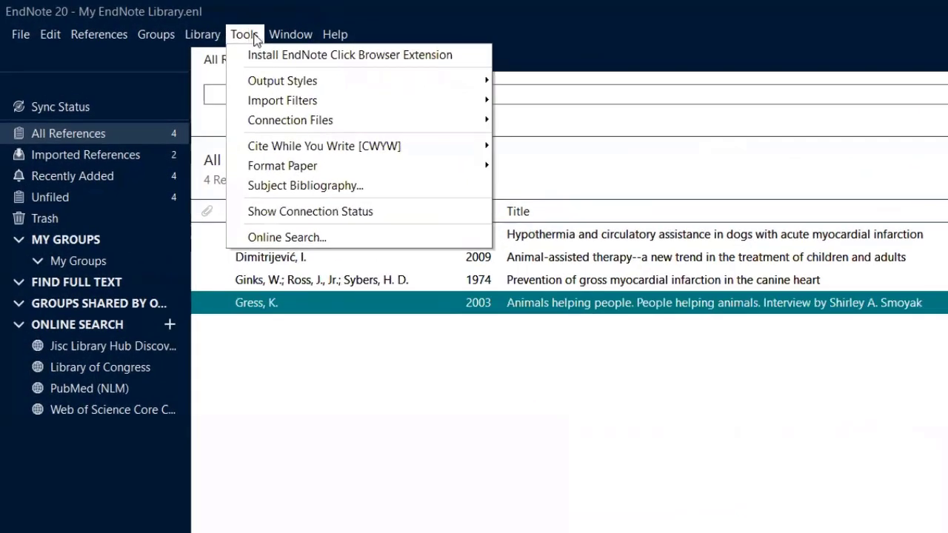
mouse_move(317, 83)
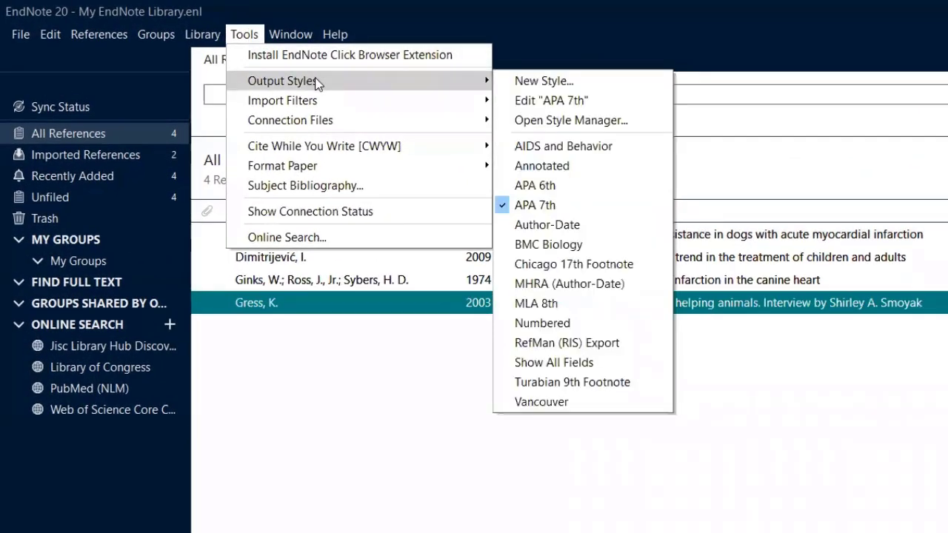
left_click(598, 103)
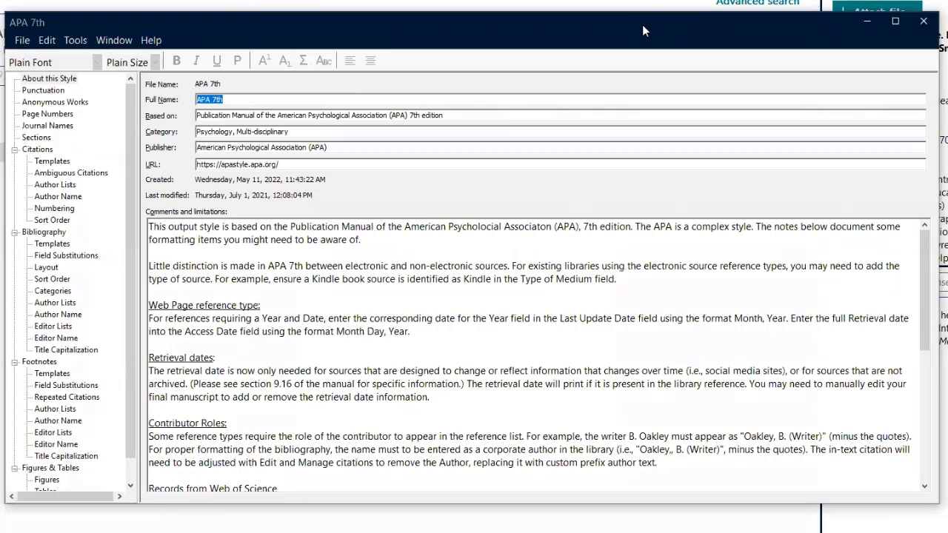
left_click_drag(126, 140, 130, 176)
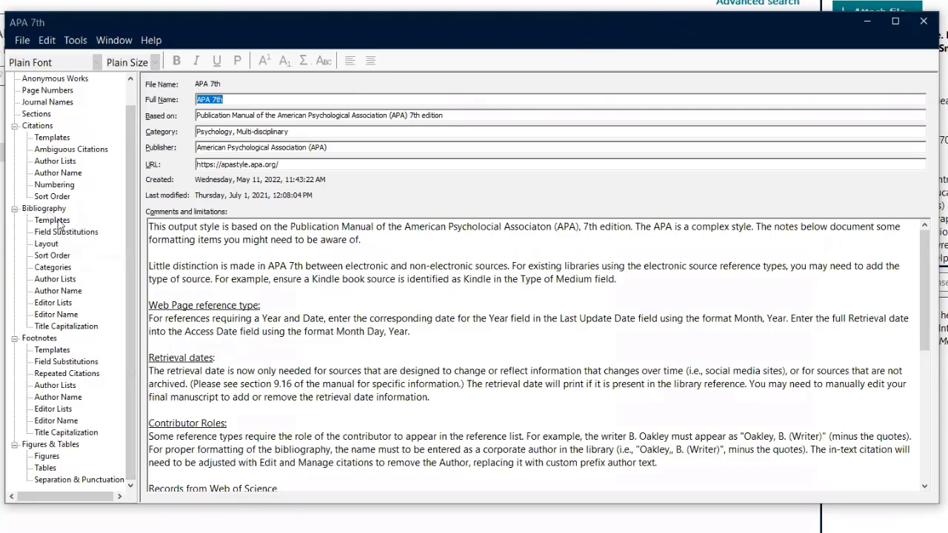
Step: Set the bibliography's title capitalization to sentence style and save the modified output style as APA 7th Sentence Case
left_click(77, 326)
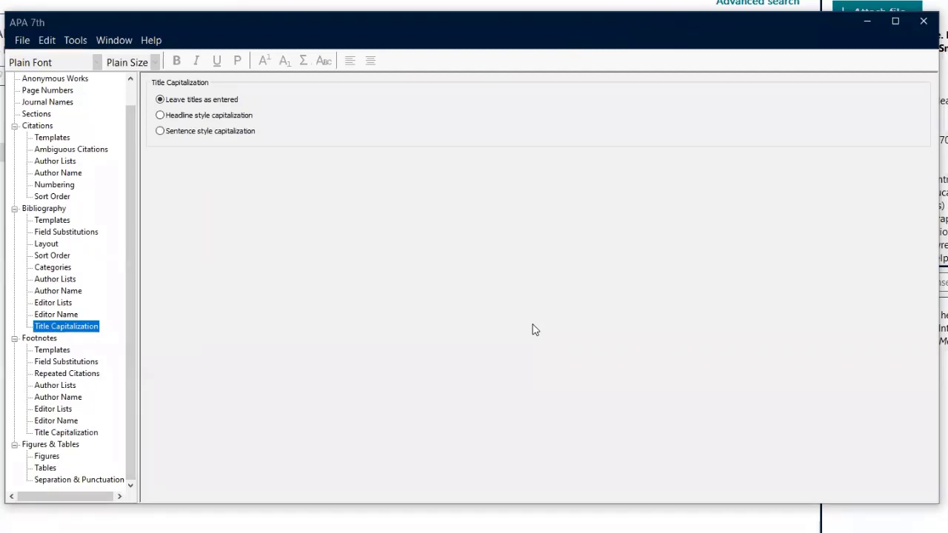
left_click(186, 132)
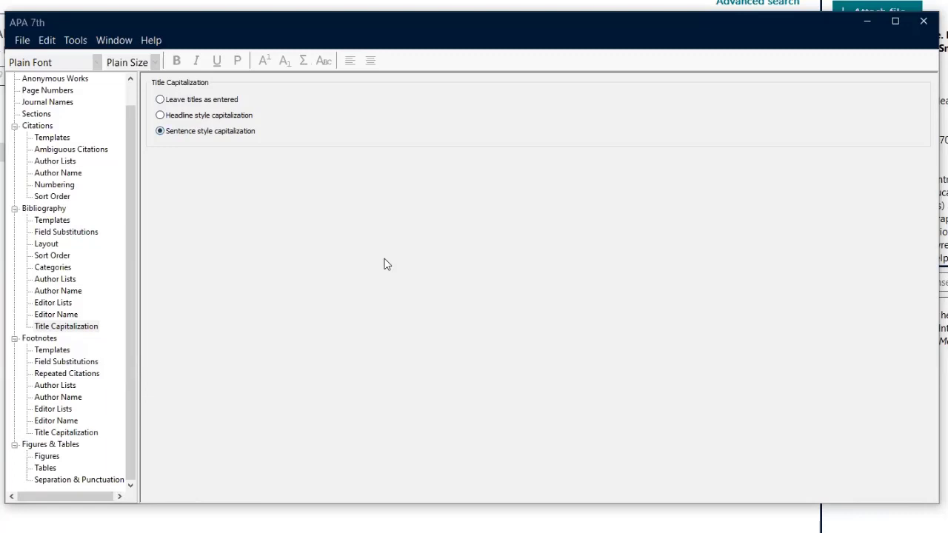
left_click(925, 24)
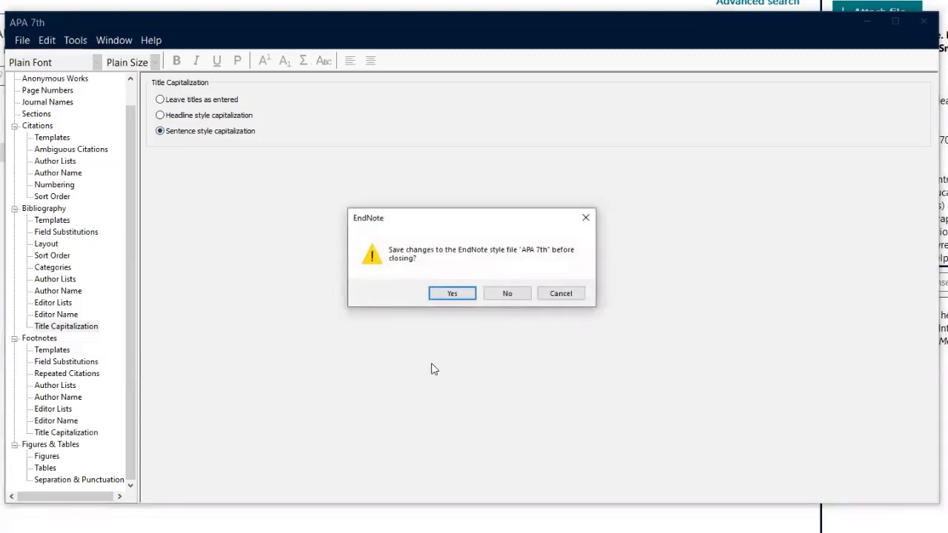
left_click(452, 293)
left_click(488, 241)
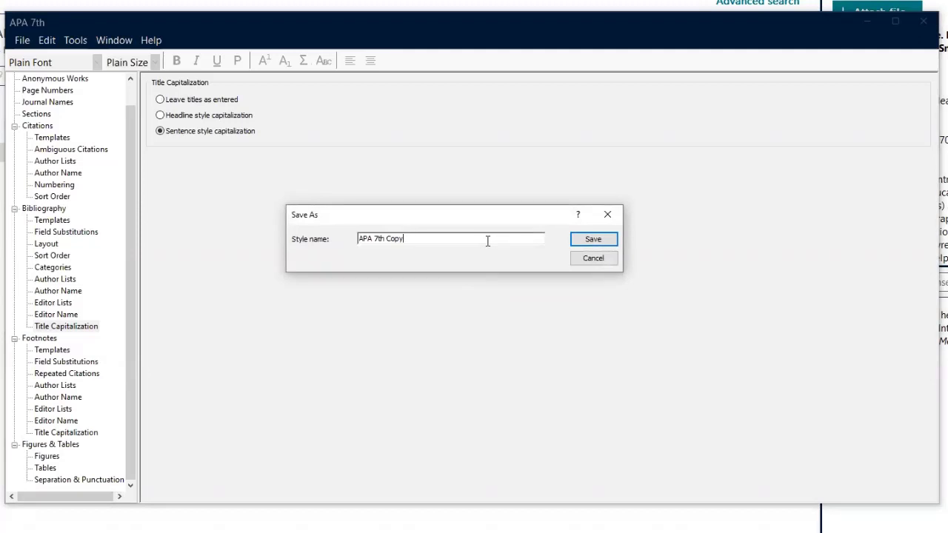
key("BackSpace")
key("BackSpace")
key("BackSpace")
key("BackSpace")
type("Sentance Case")
left_click(609, 238)
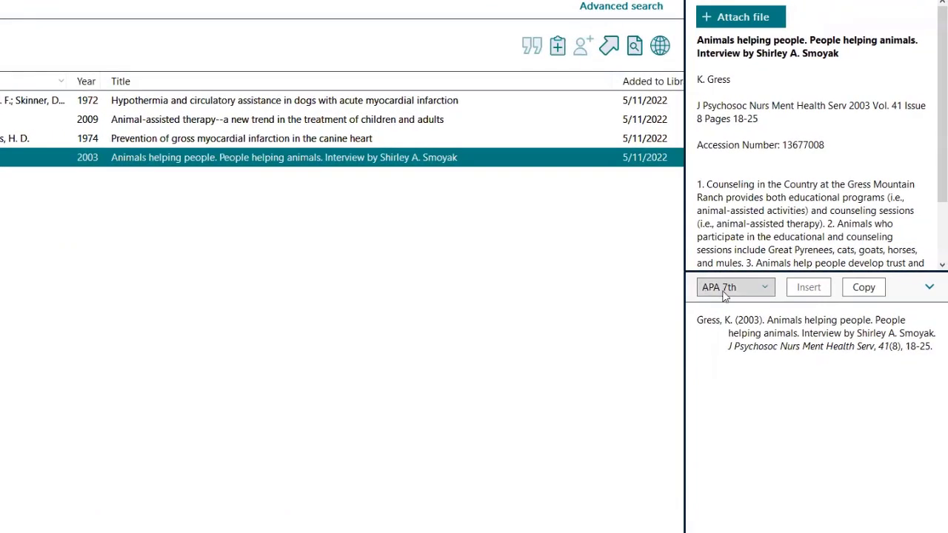
Step: Choose APA 7th Sentence Case from the full list of output styles for the citation preview
left_click(766, 292)
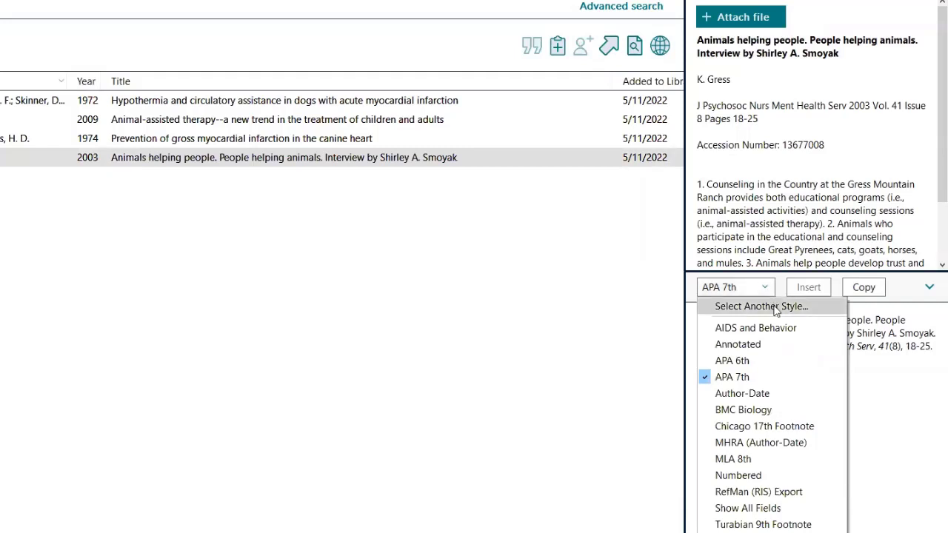
left_click(761, 307)
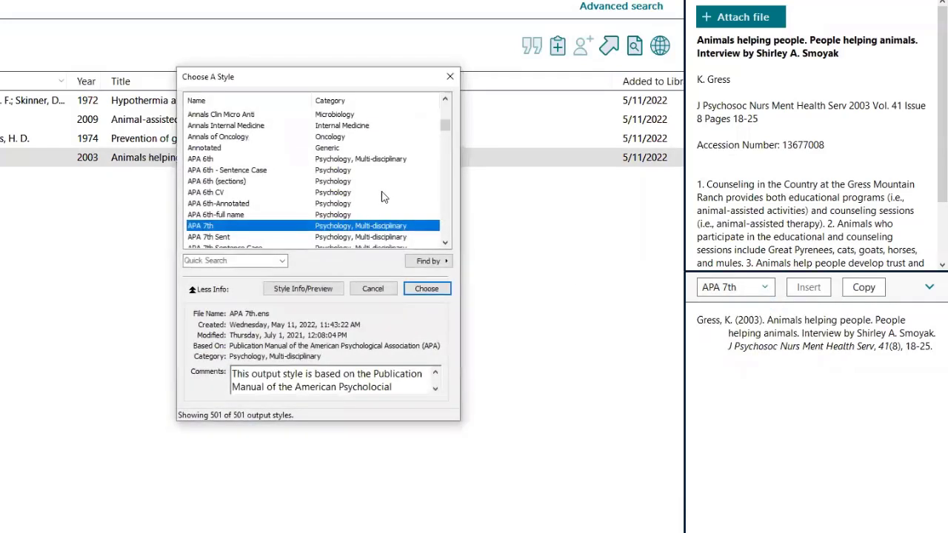
scroll(383, 196, "down", 1)
left_click(270, 182)
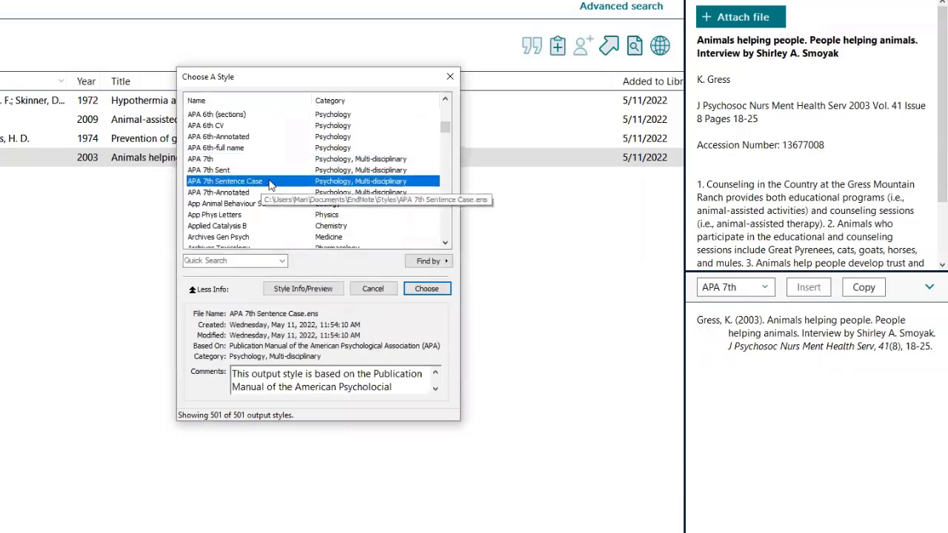
left_click(427, 289)
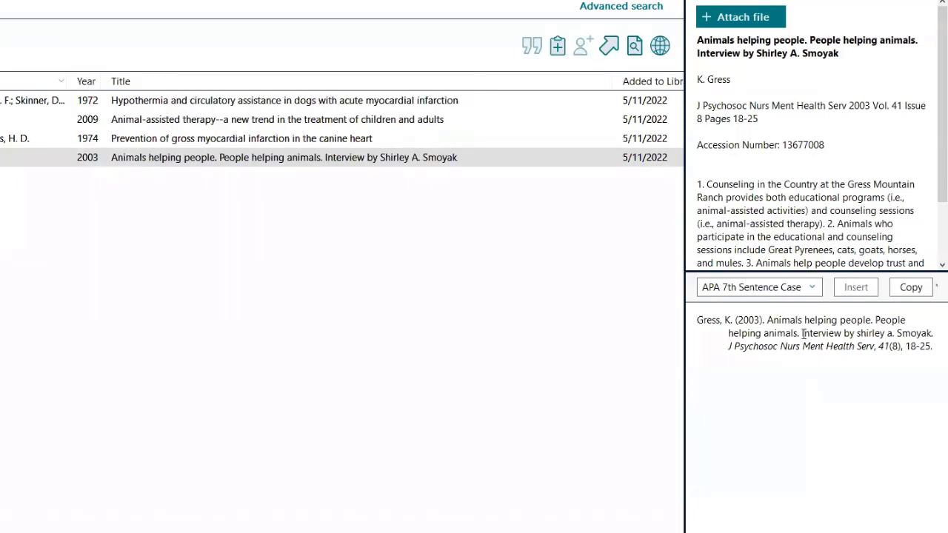
Step: Examine the title capitalization in the 2003 reference's citation and compare the citations of the 1972 and 2009 references
left_click_drag(802, 334, 931, 335)
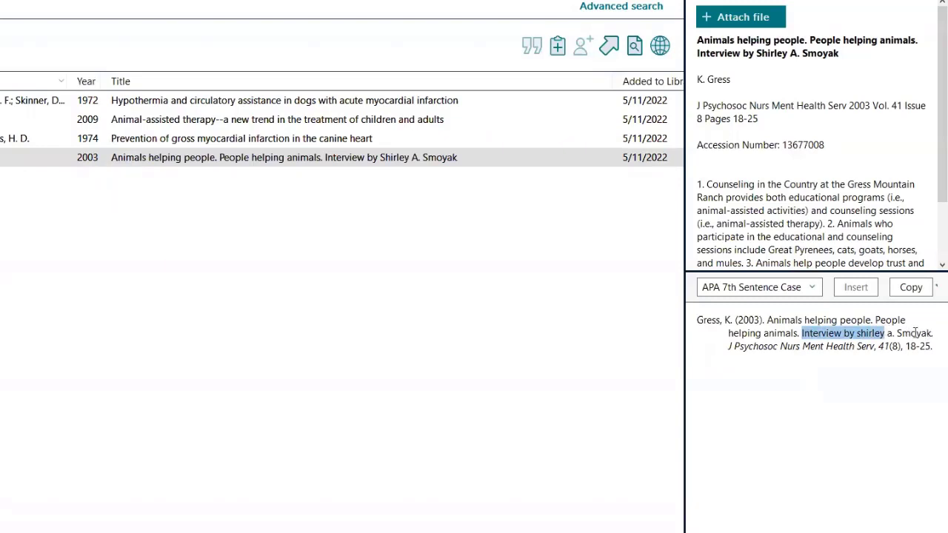
left_click_drag(856, 334, 889, 330)
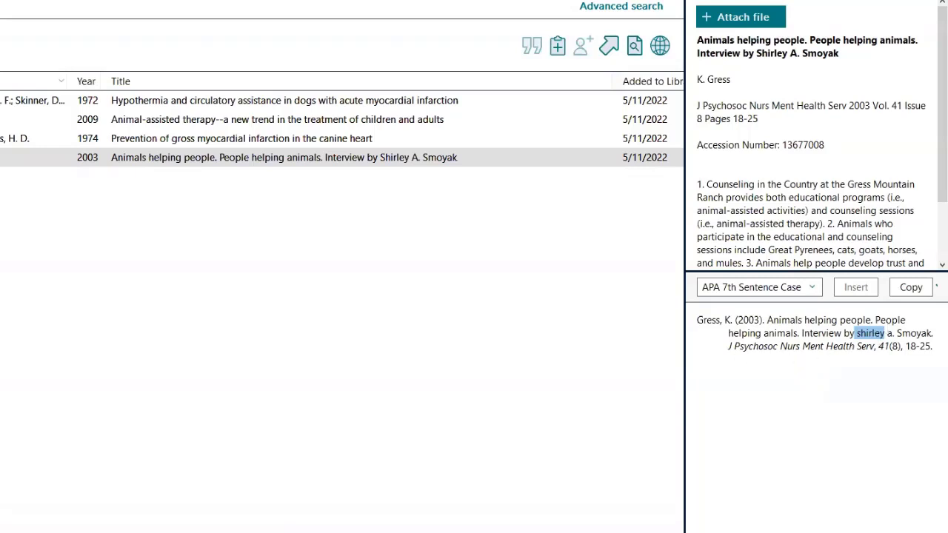
left_click(884, 342)
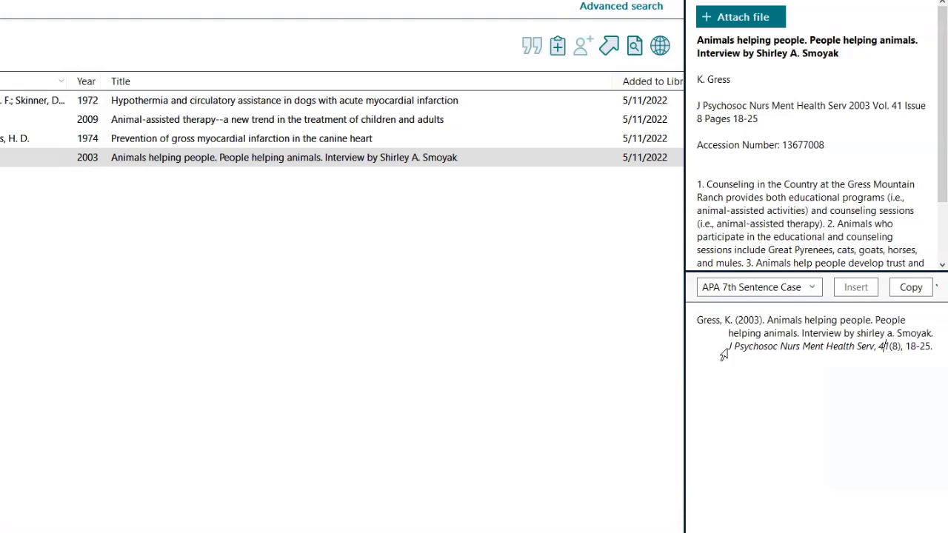
left_click(140, 102)
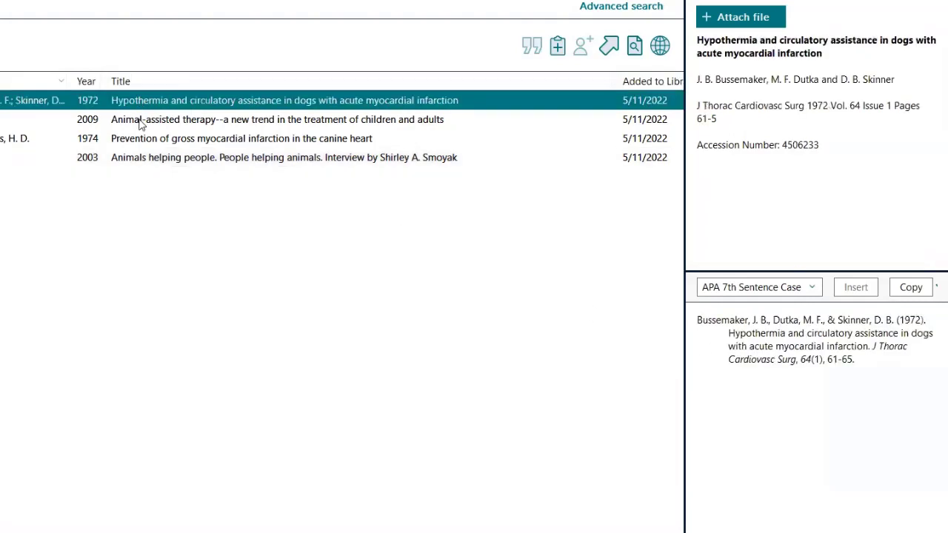
left_click(141, 122)
left_click(178, 109)
Step: Open the library's Journals term list and delete all of its journal terms
left_click(49, 17)
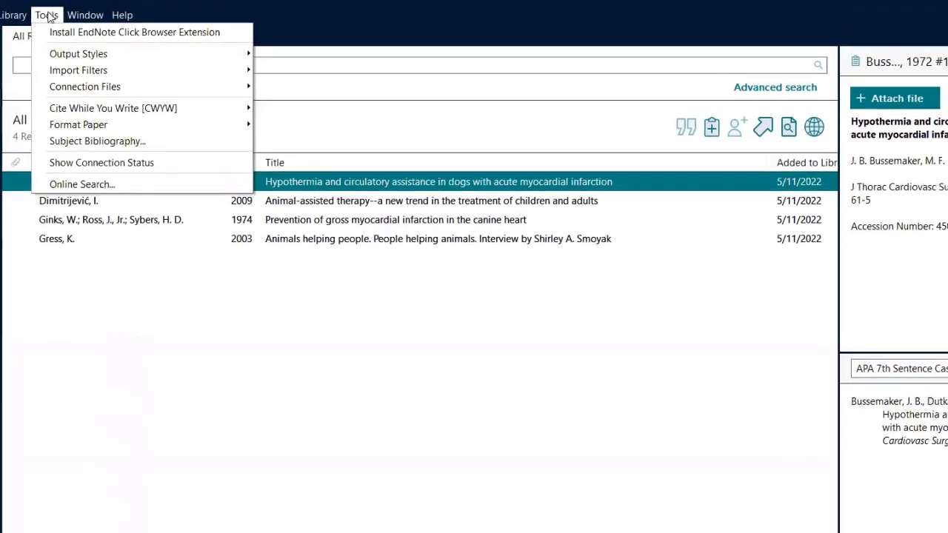
mouse_move(30, 32)
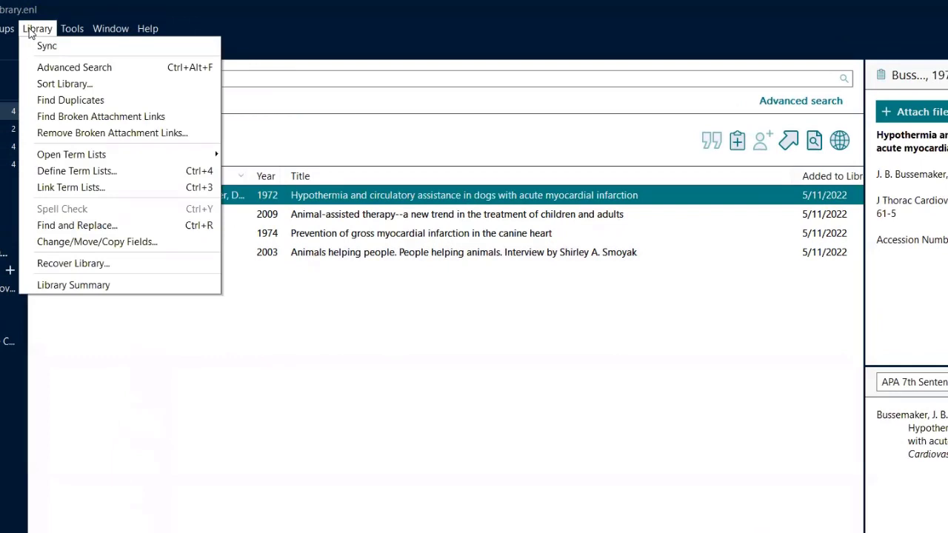
mouse_move(191, 151)
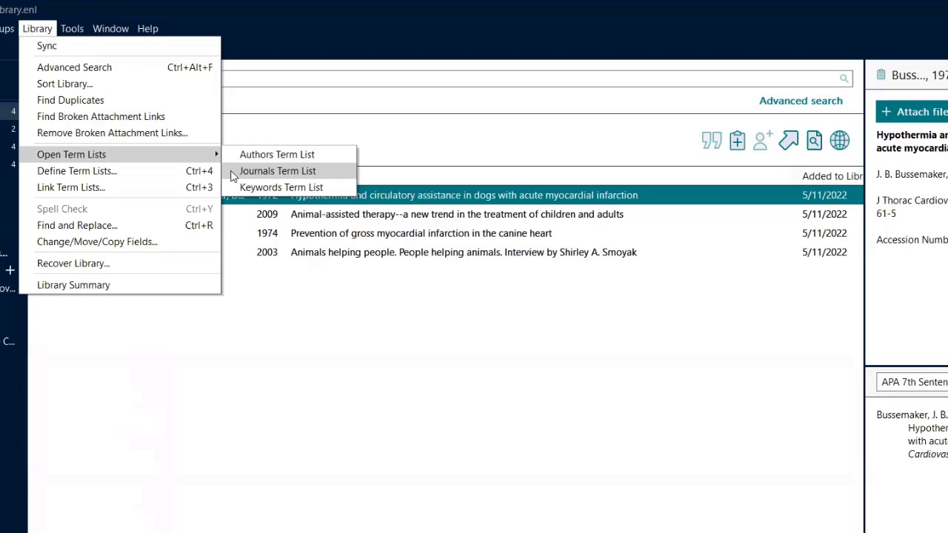
left_click(236, 172)
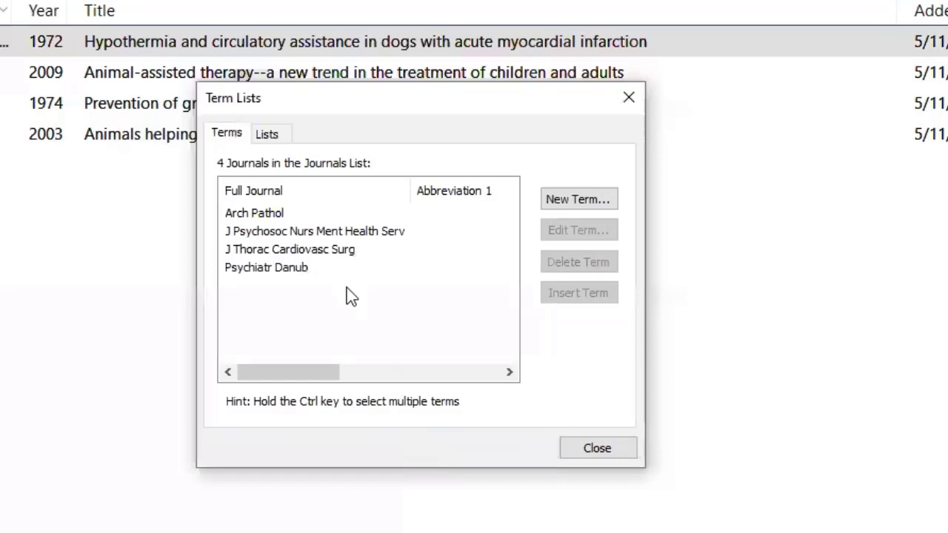
left_click(329, 250)
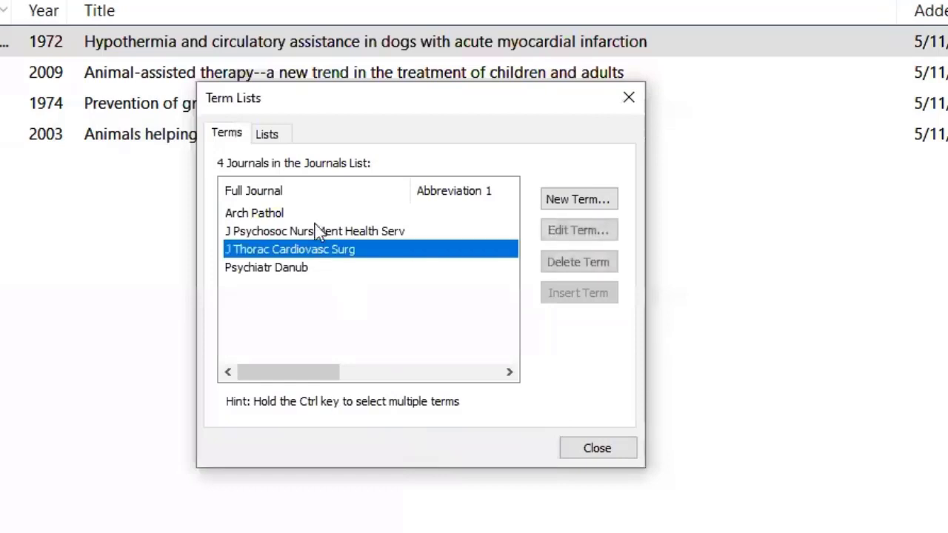
left_click(316, 214)
left_click(311, 231)
left_click(294, 268)
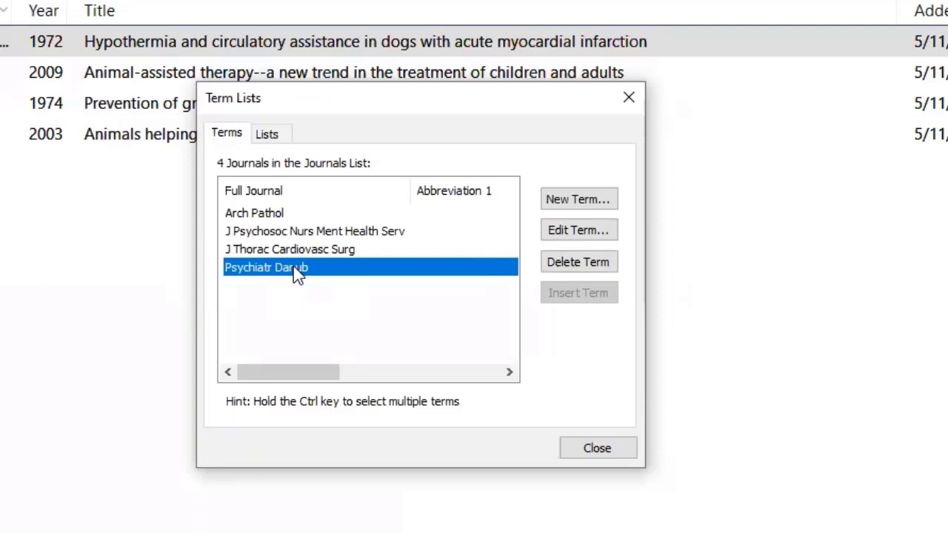
key("ctrl+a")
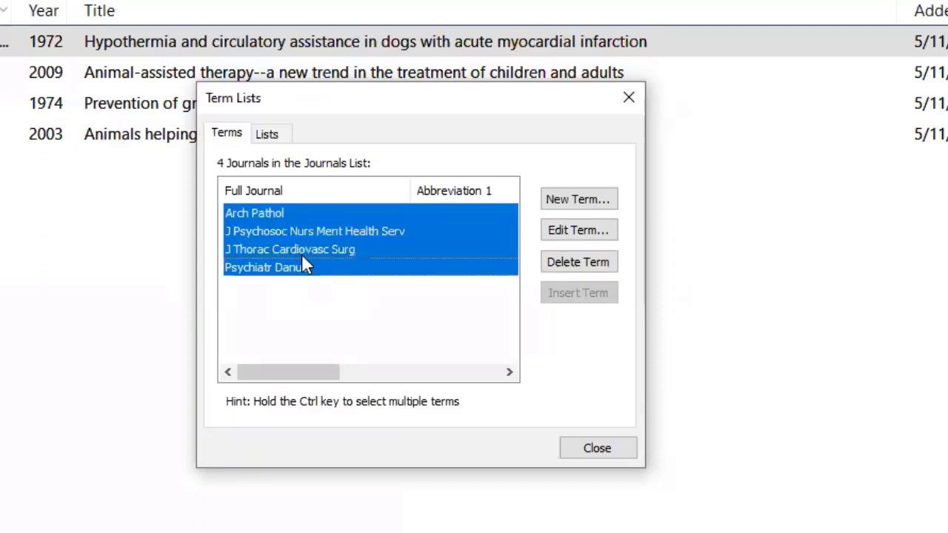
left_click(590, 264)
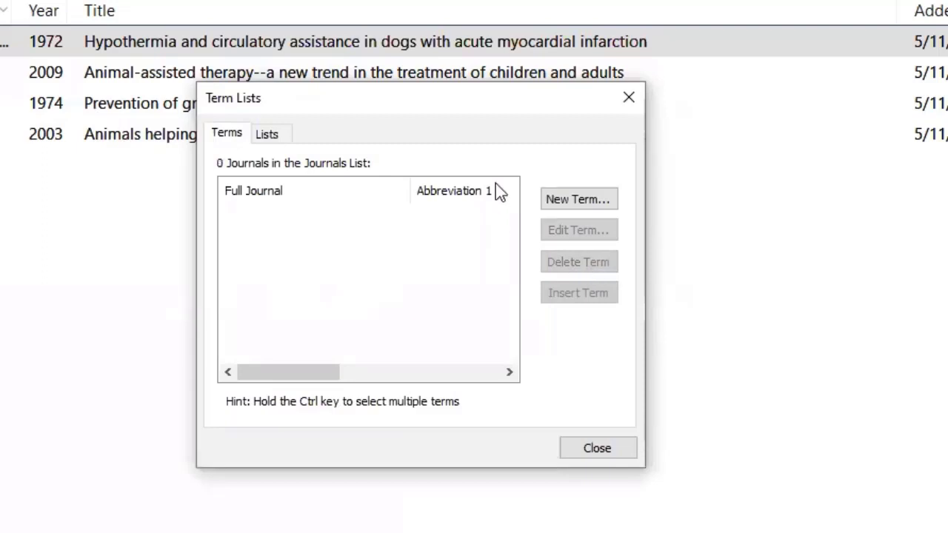
Step: Import the Medical.txt term list into the Journals list of My EndNote Library
left_click(272, 138)
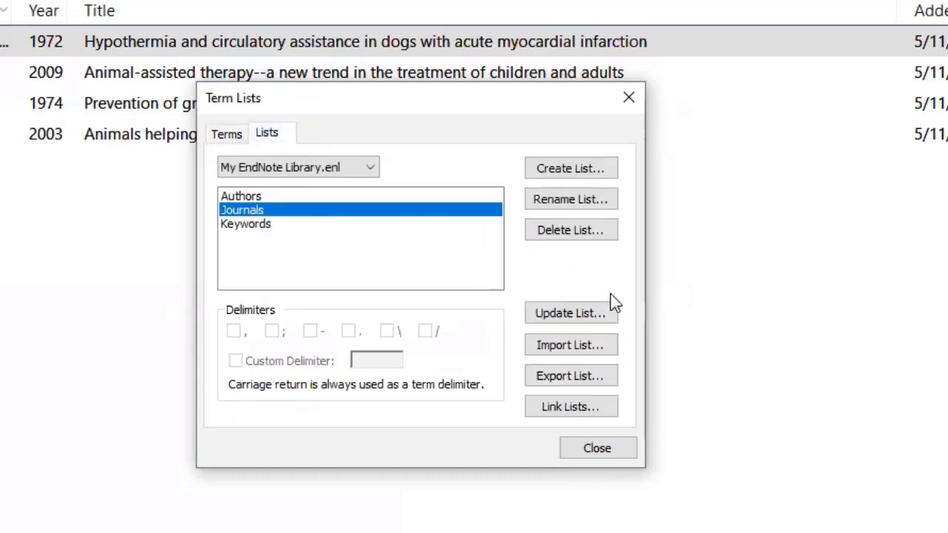
left_click(589, 346)
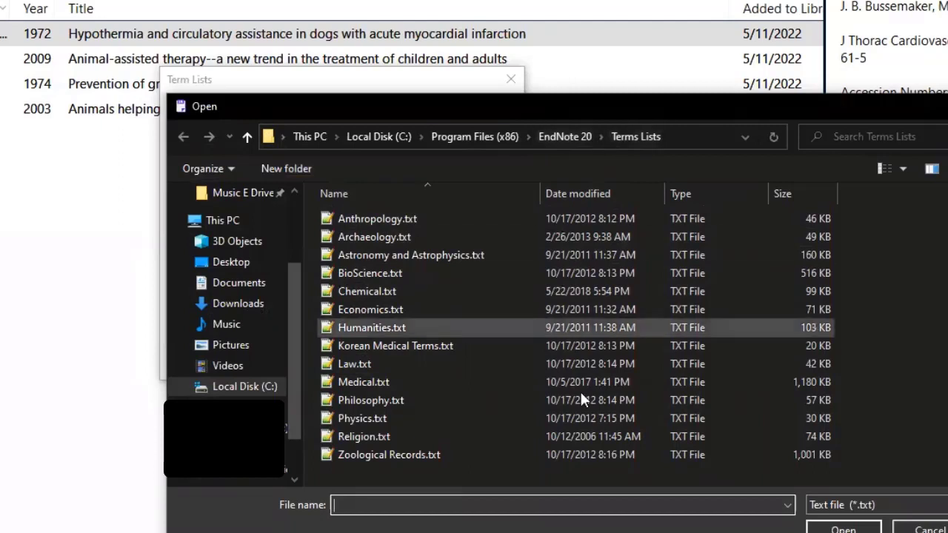
left_click(415, 381)
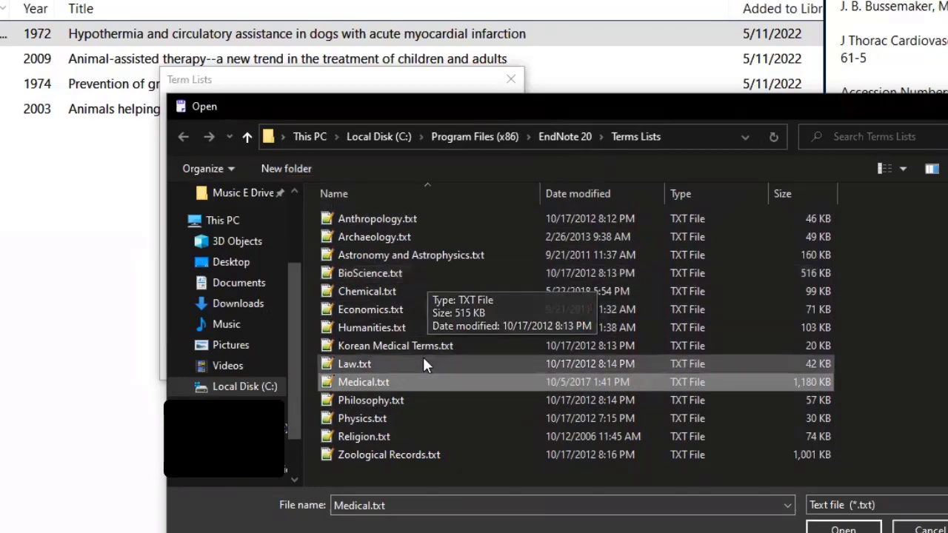
left_click(430, 379)
left_click(506, 419)
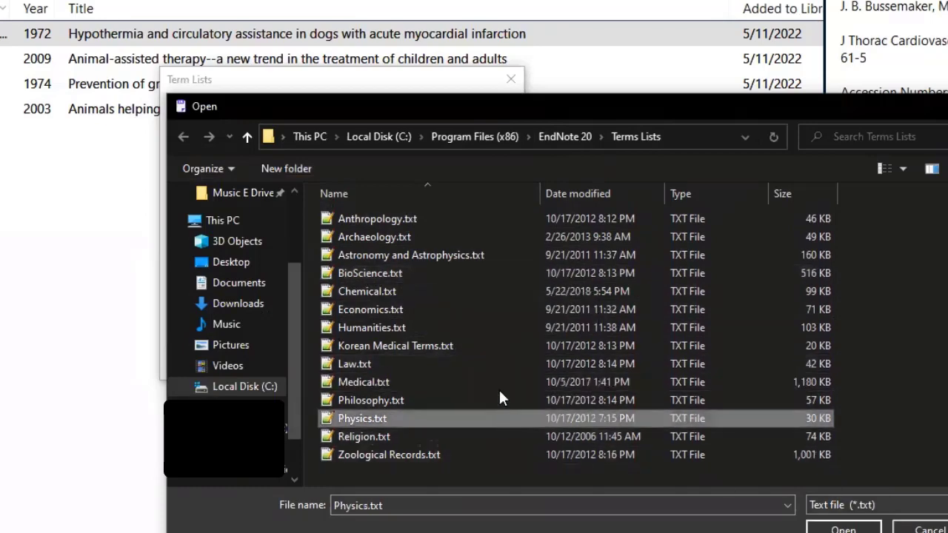
left_click(499, 385)
left_click(846, 528)
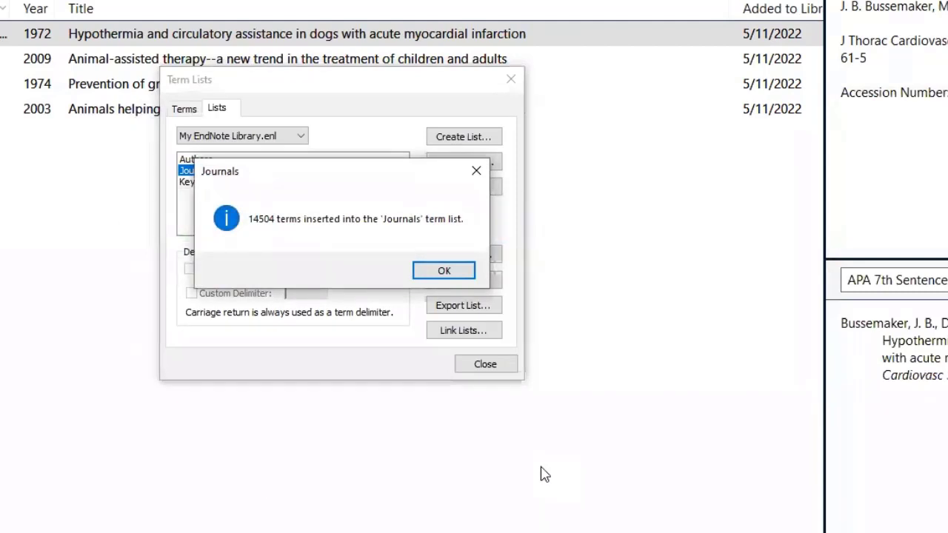
left_click(443, 273)
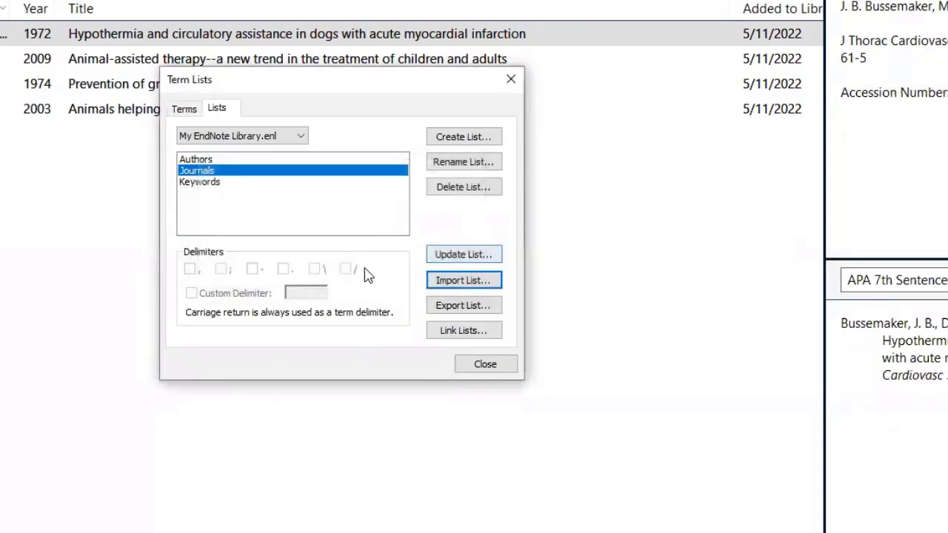
Step: Browse the imported journal names and their abbreviations in the Journals term list, and close the term lists
left_click(184, 110)
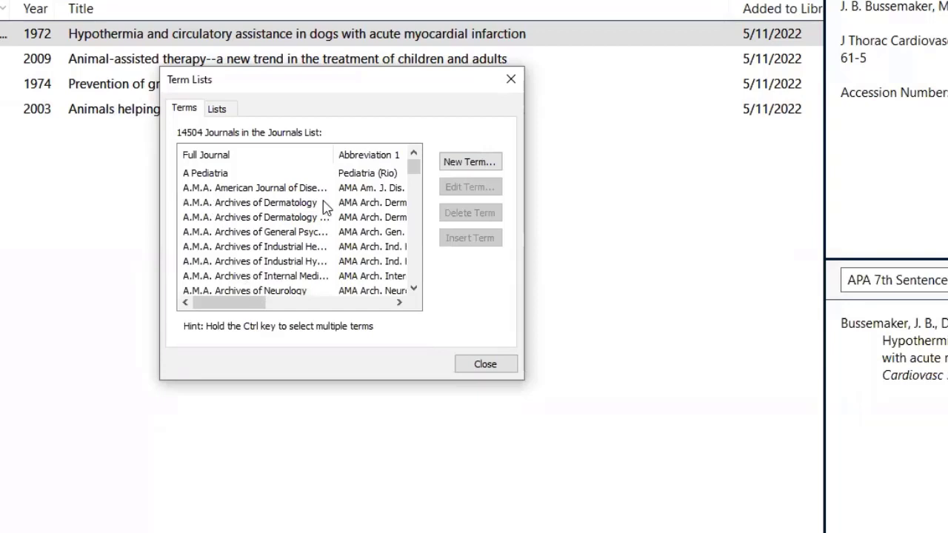
scroll(324, 206, "down", 5)
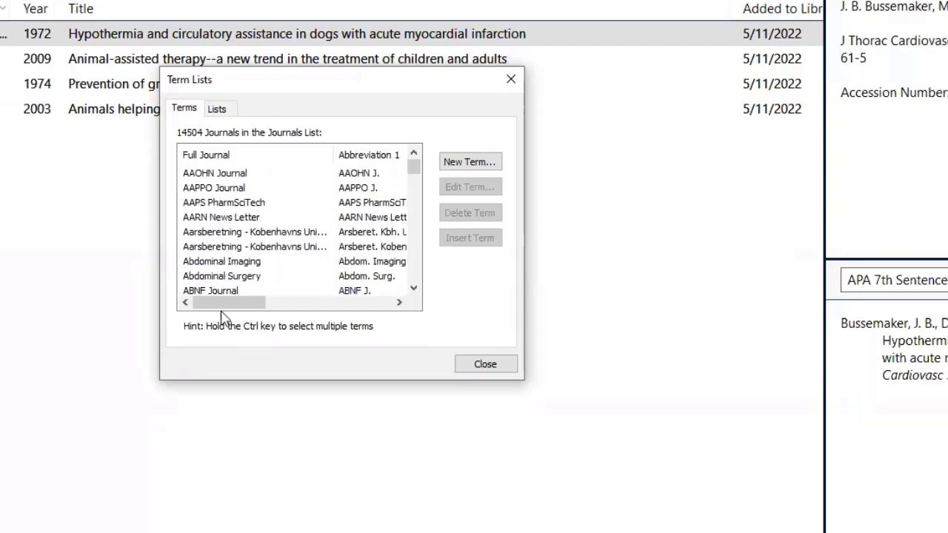
left_click_drag(223, 311, 342, 313)
left_click(475, 366)
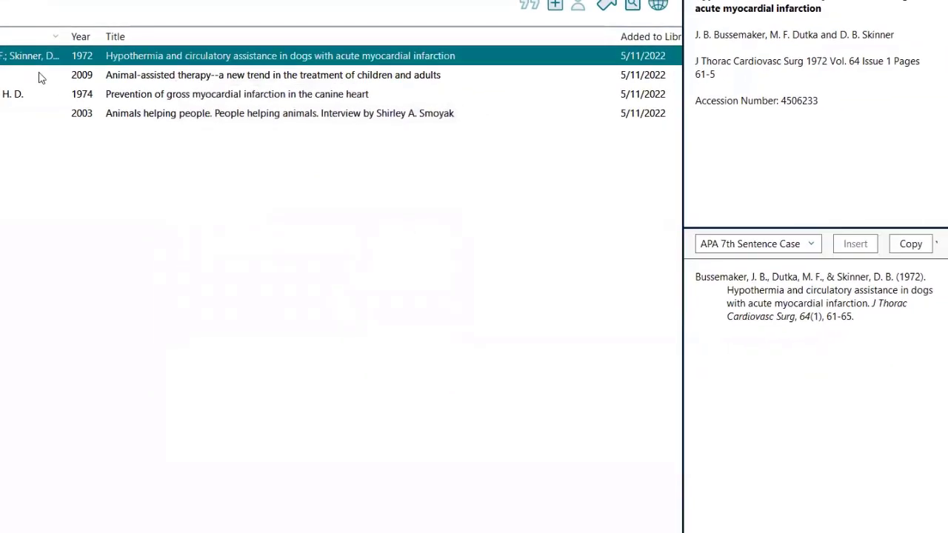
Step: Check the journal names in the formatted citations of the 2009, 1972 and 1974 references
left_click(146, 81)
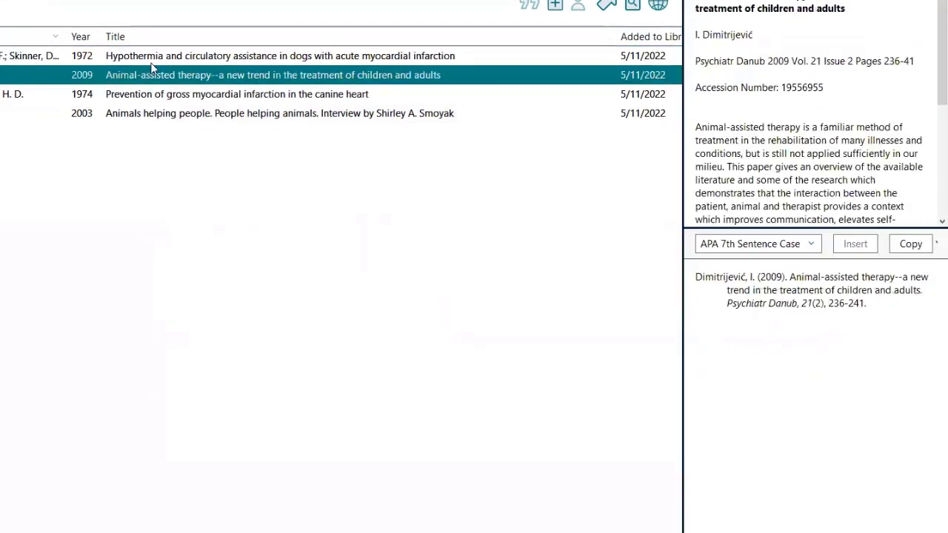
left_click(152, 60)
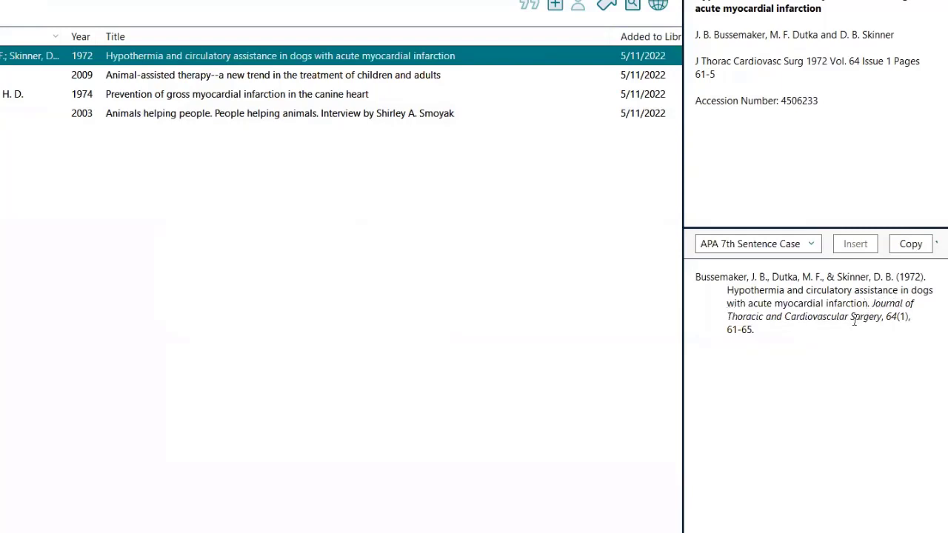
left_click(291, 80)
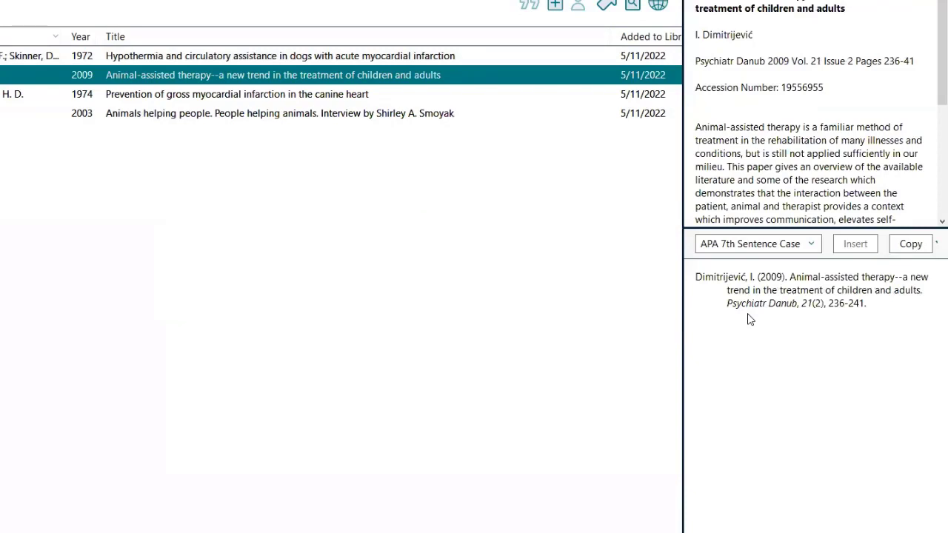
left_click(282, 97)
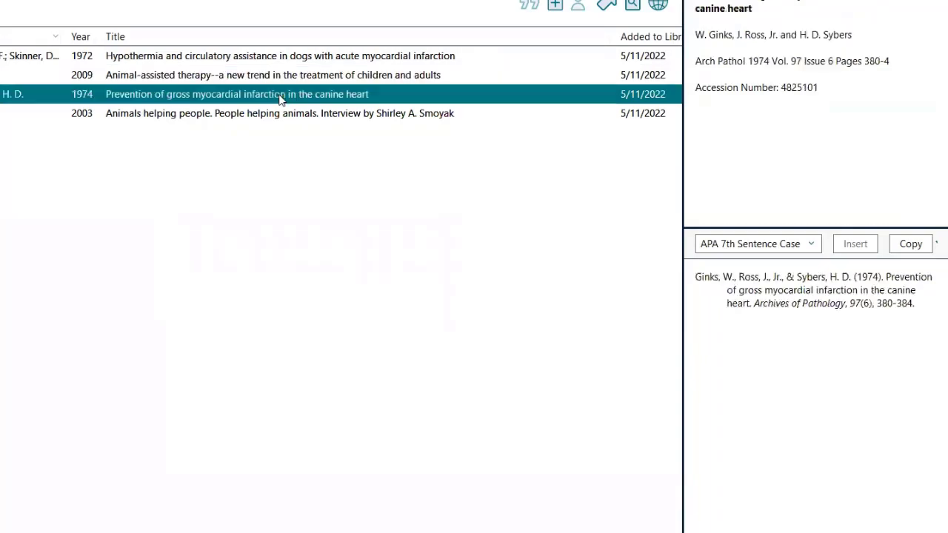
left_click(311, 260)
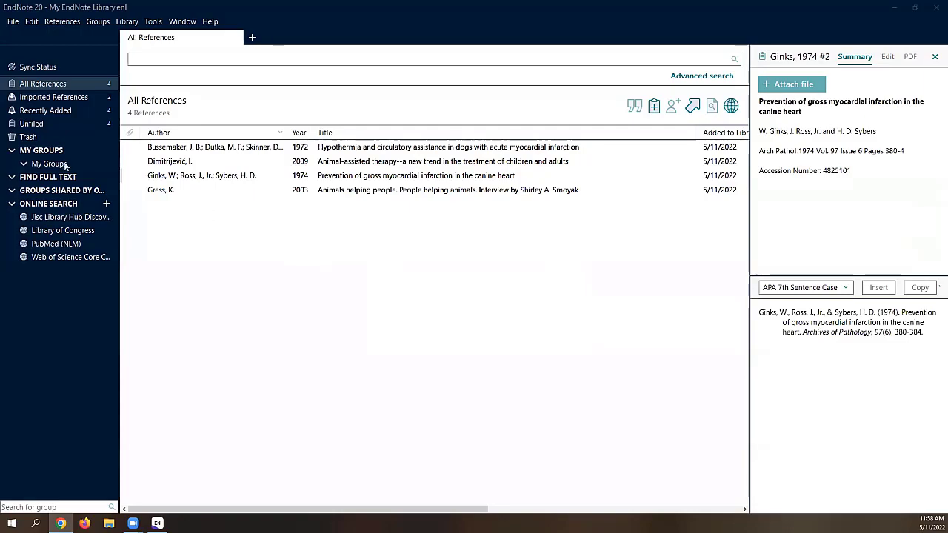
Step: Create a new group set named Animal Assisted Therapy in the library
left_click(100, 26)
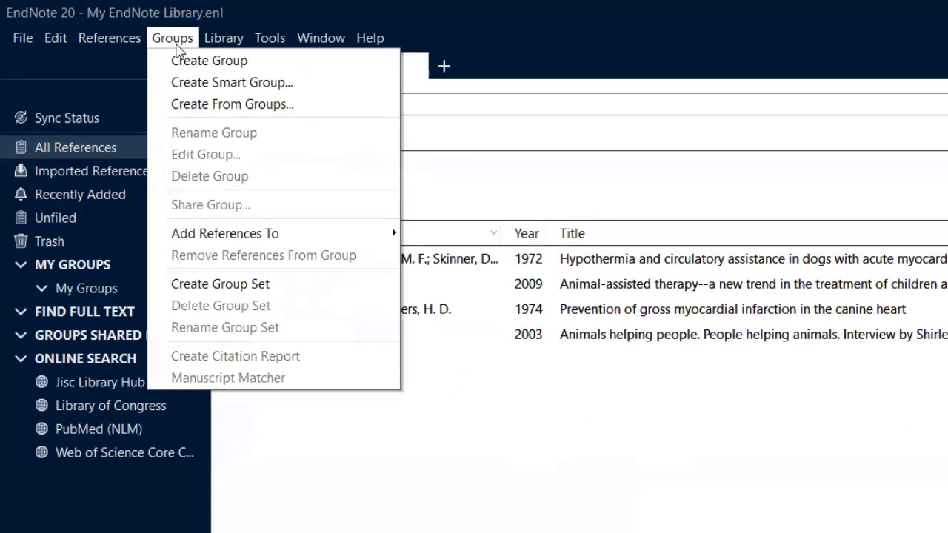
left_click(260, 284)
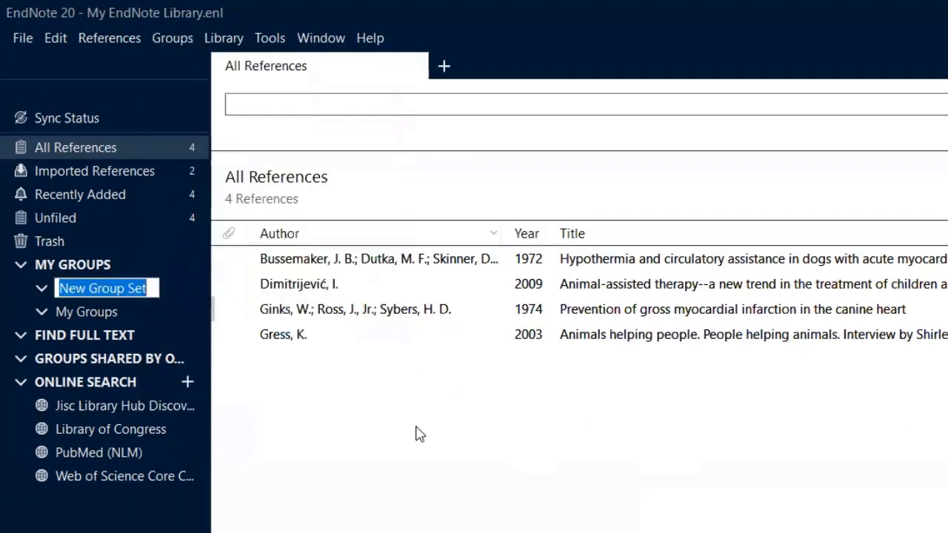
type("Ani")
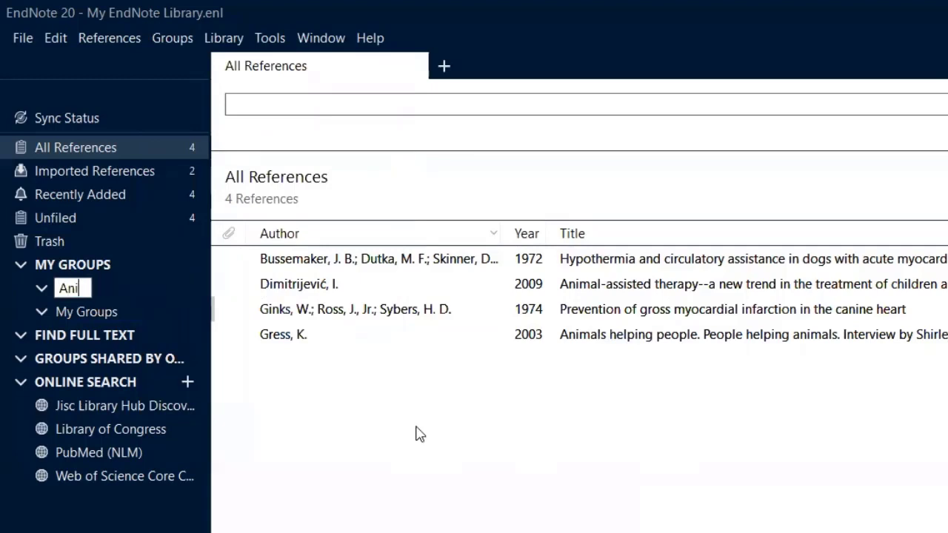
type("mal Assi")
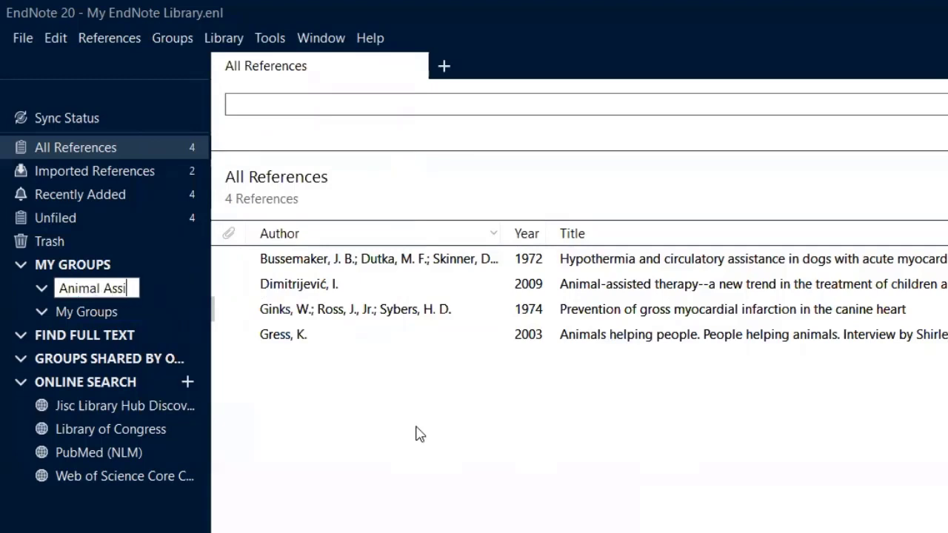
type("sted Therapy")
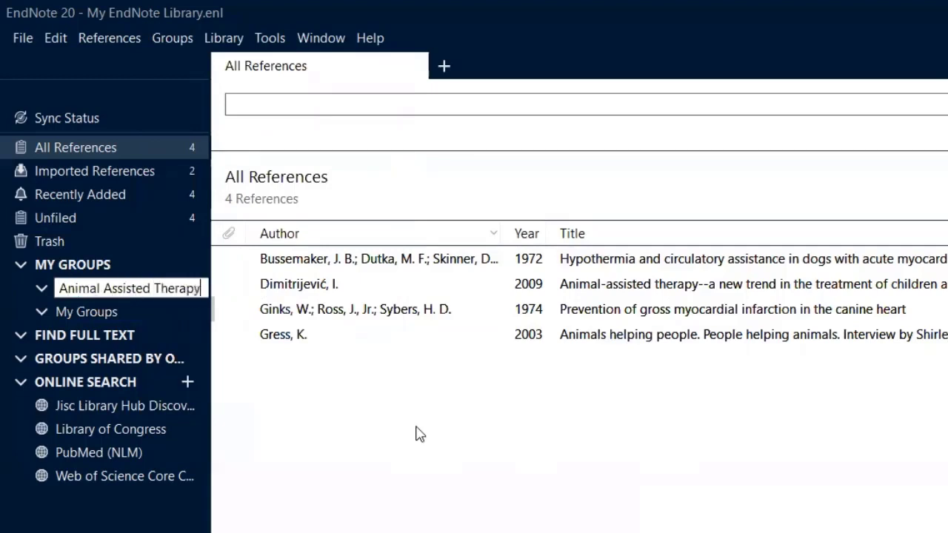
key("Return")
Step: Create two groups named Canine and Equine inside the Animal Assisted Therapy group set
left_click(165, 292)
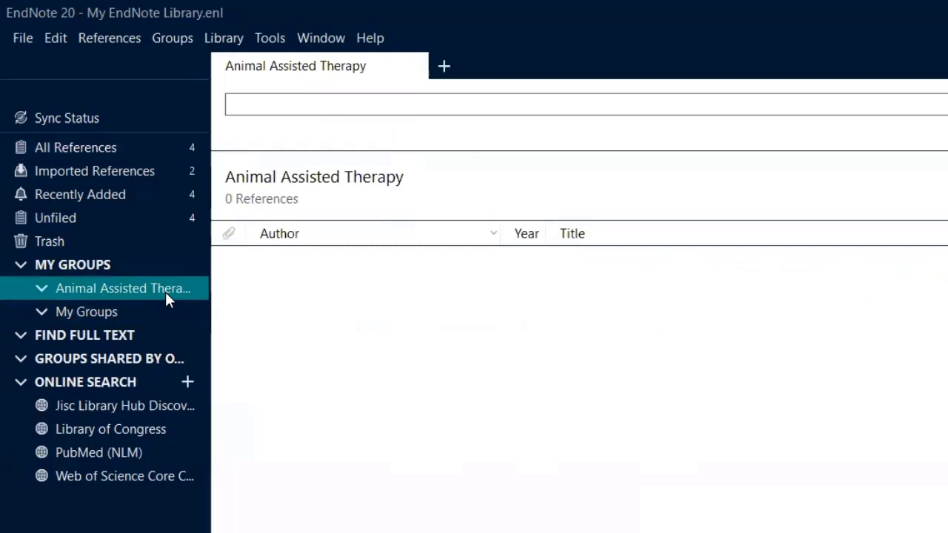
left_click(171, 41)
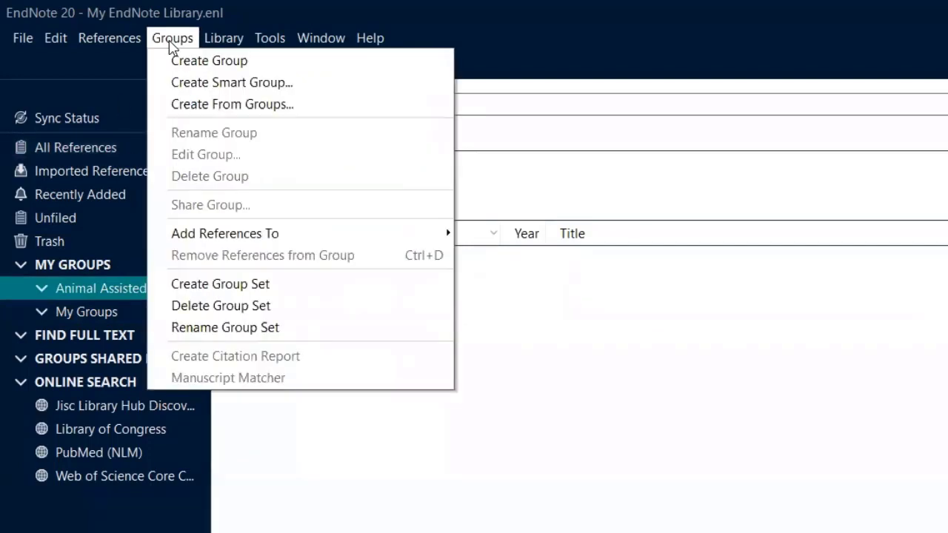
left_click(249, 64)
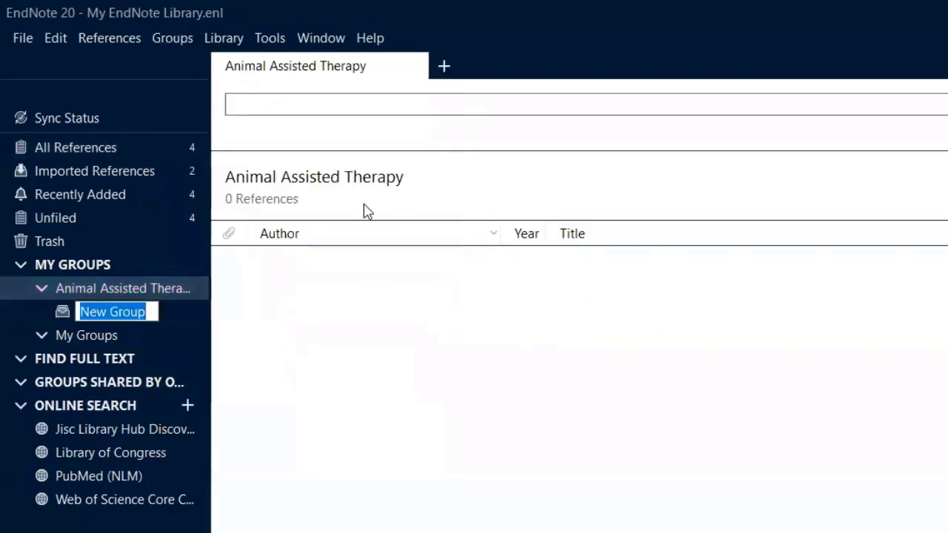
type("Canine")
key("Return")
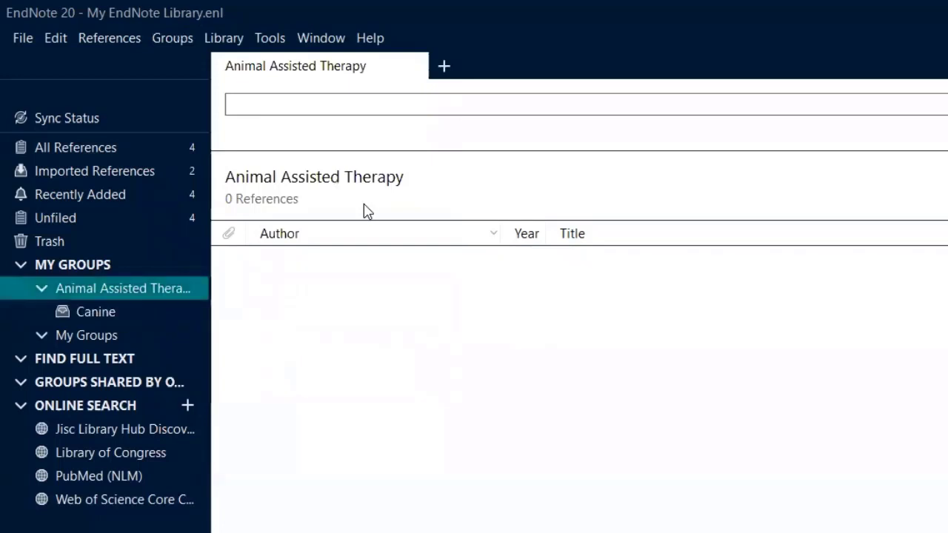
left_click(180, 38)
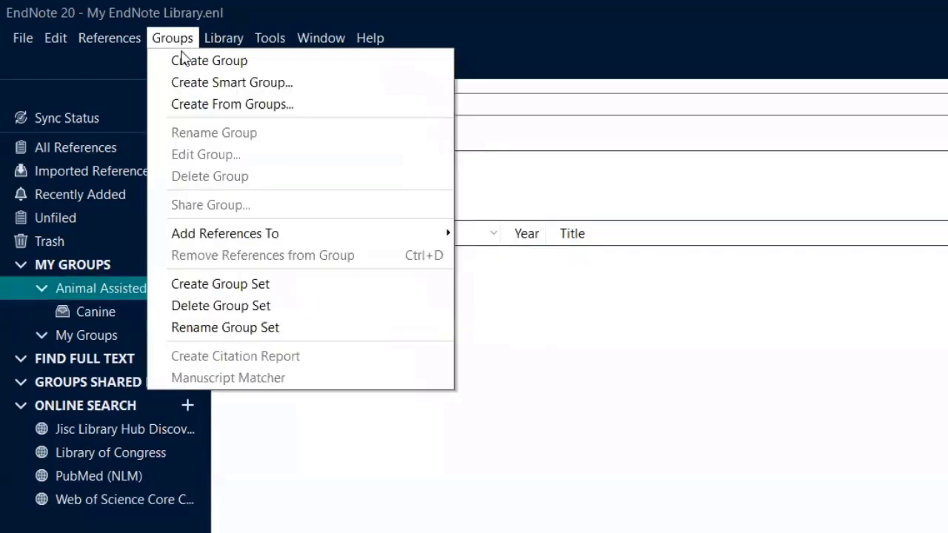
left_click(182, 60)
type("Equine")
key("Return")
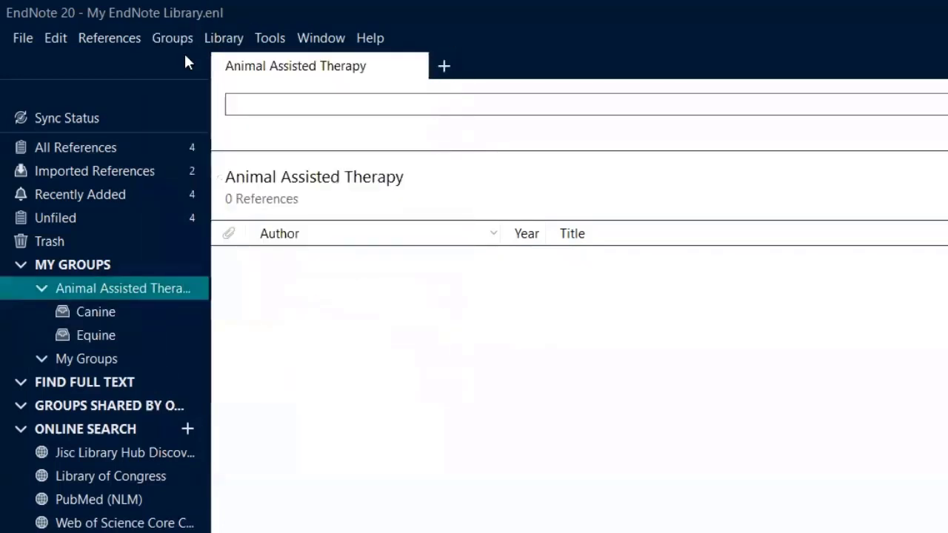
Step: From all references, add the 1972 and 1974 references to the Canine group and the 2009 and 2003 references to the Equine group
left_click(134, 142)
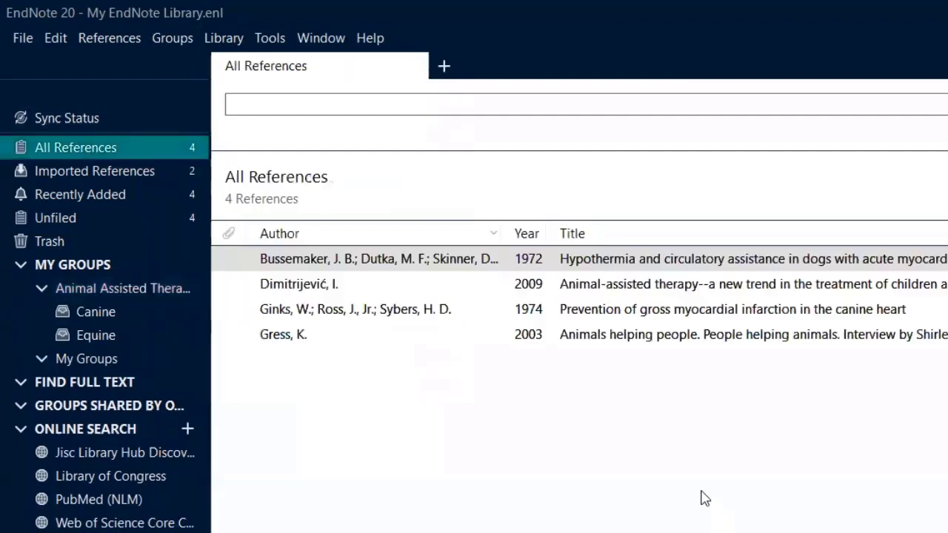
left_click(751, 288)
left_click(776, 267)
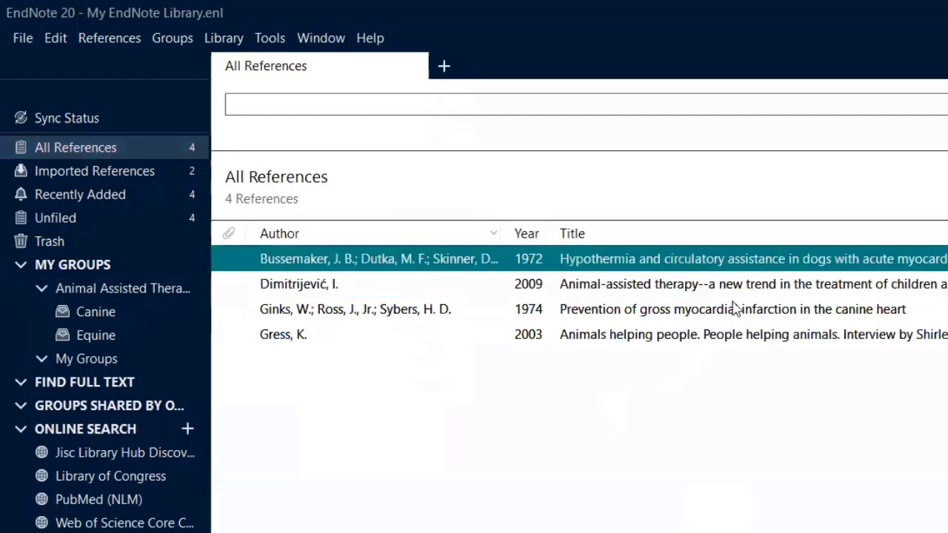
left_click(651, 311, "ctrl")
left_click_drag(368, 263, 122, 312)
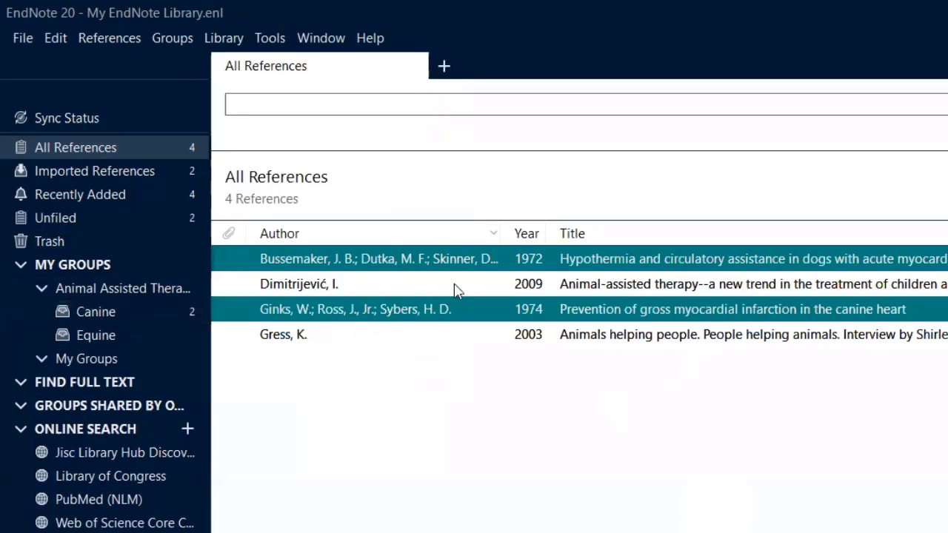
left_click(663, 334, "ctrl")
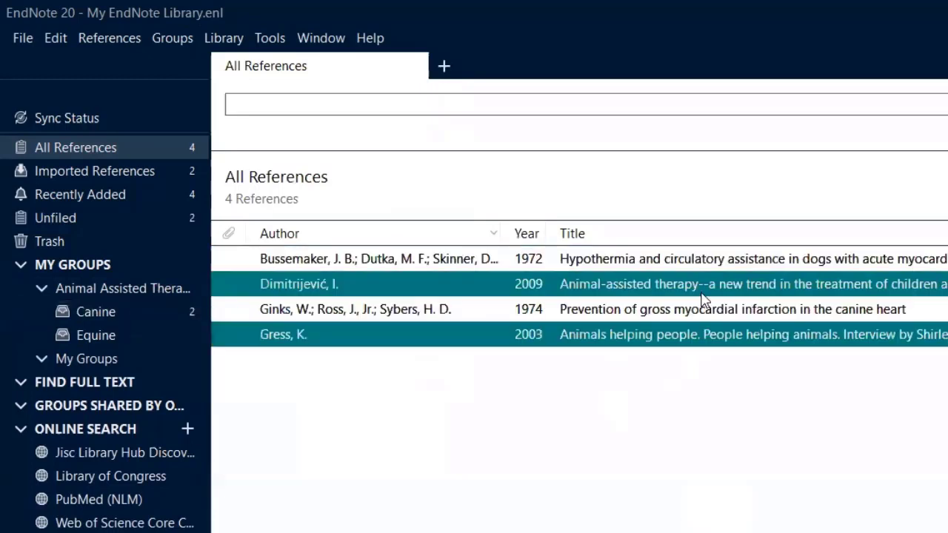
left_click_drag(681, 289, 136, 336)
Step: View the references filed in the Canine group and in the whole Animal Assisted Therapy group set
left_click(111, 313)
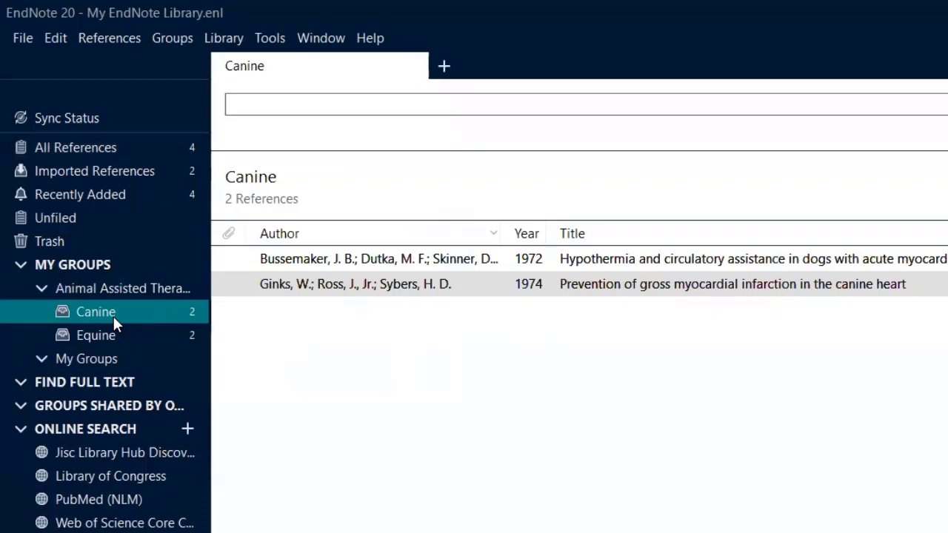
left_click(135, 288)
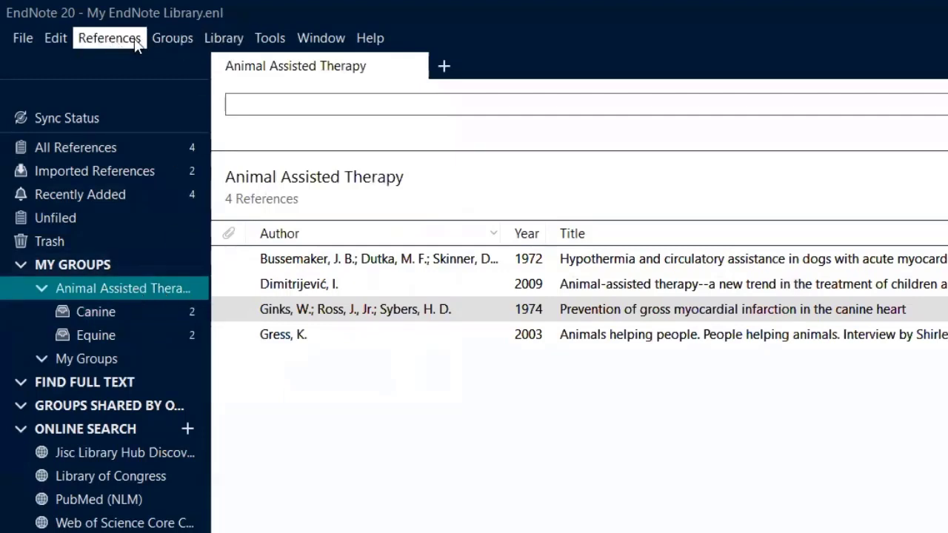
left_click(172, 39)
left_click(368, 480)
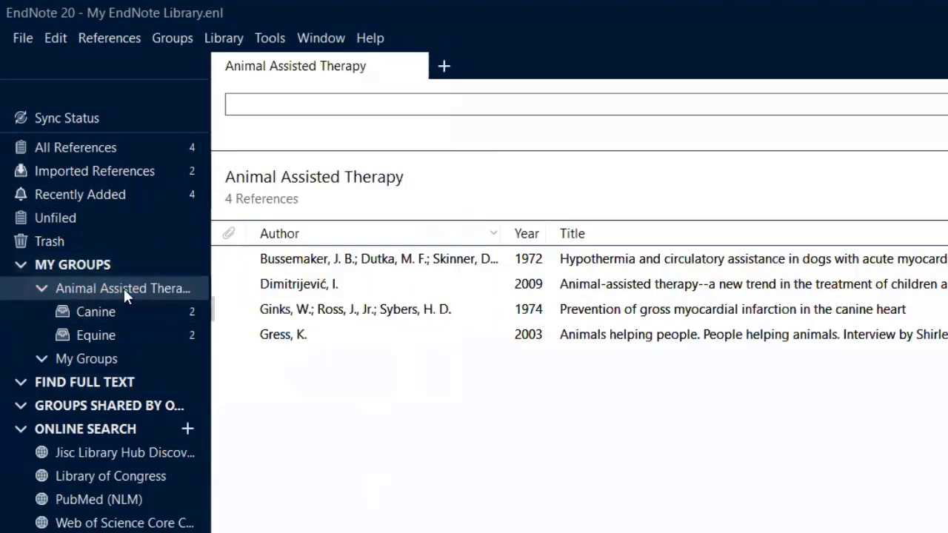
Step: Create a group named NURS900A inside the My Groups group set
left_click(99, 360)
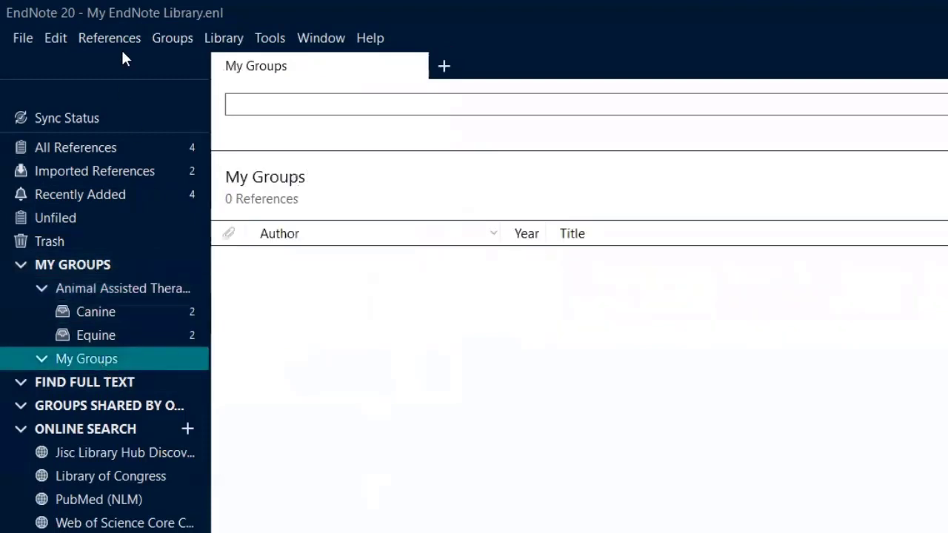
left_click(187, 39)
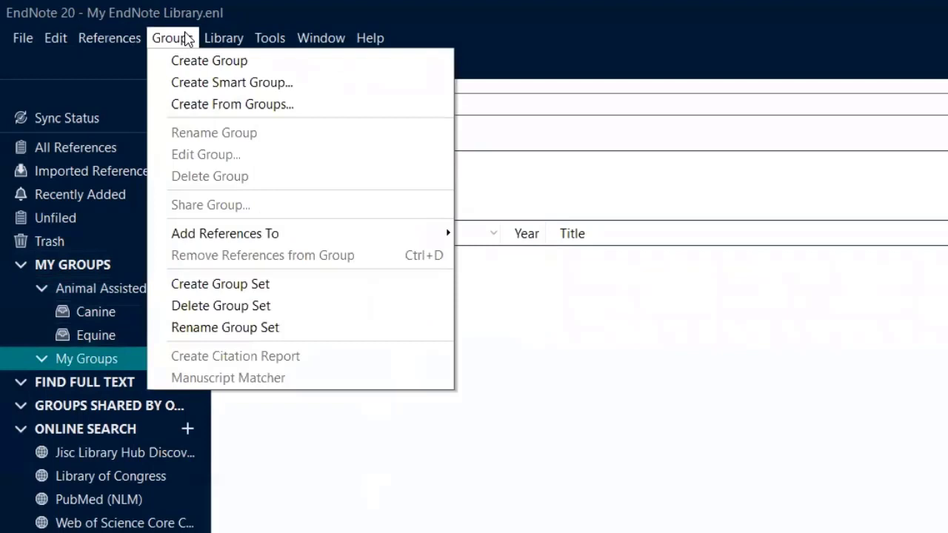
left_click(188, 60)
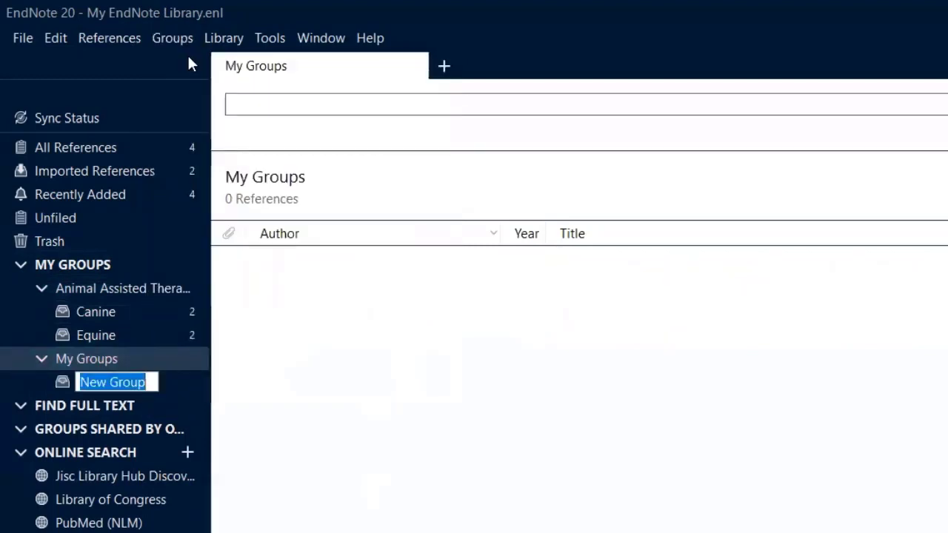
type("NU")
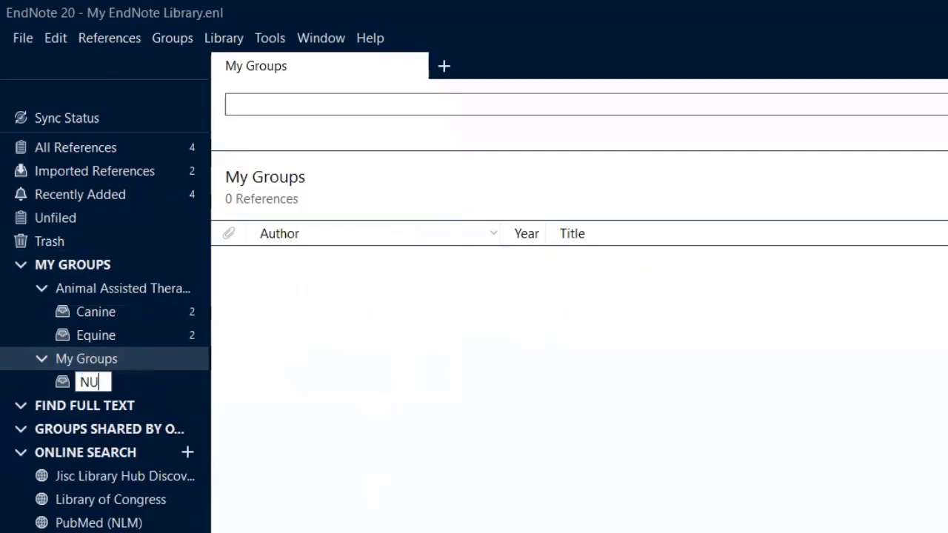
type("RS900A")
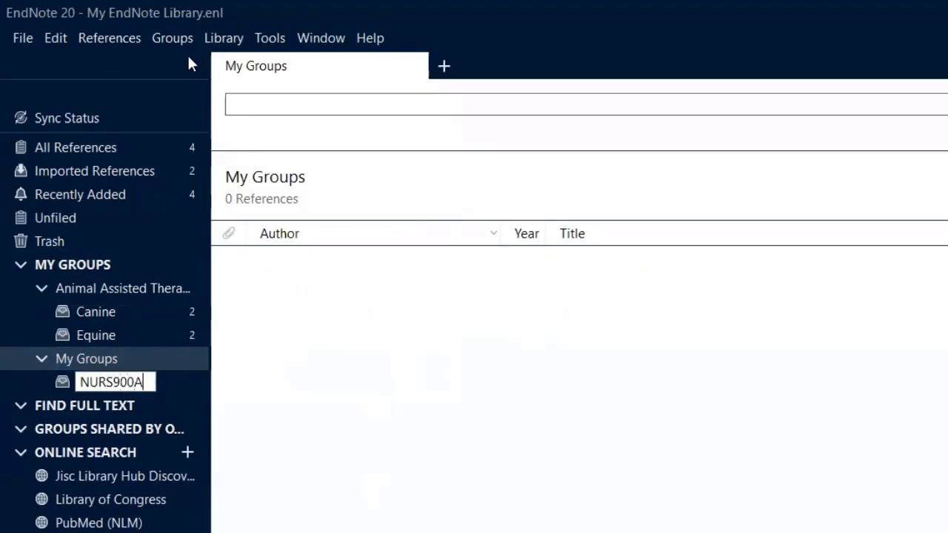
key("Return")
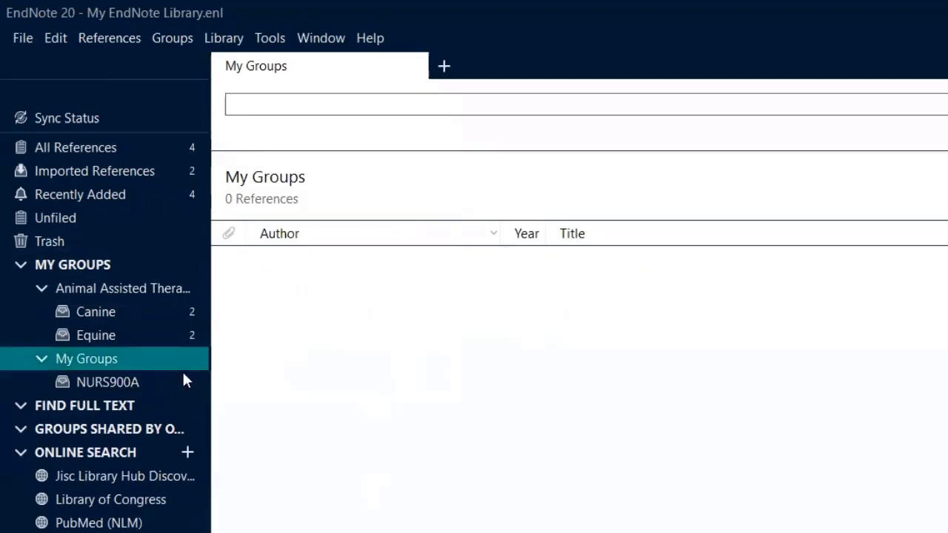
Step: Create a group named Dissertation inside the My Groups group set, and return to the list of all references
left_click(153, 382)
left_click(152, 359)
left_click(209, 39)
mouse_move(186, 38)
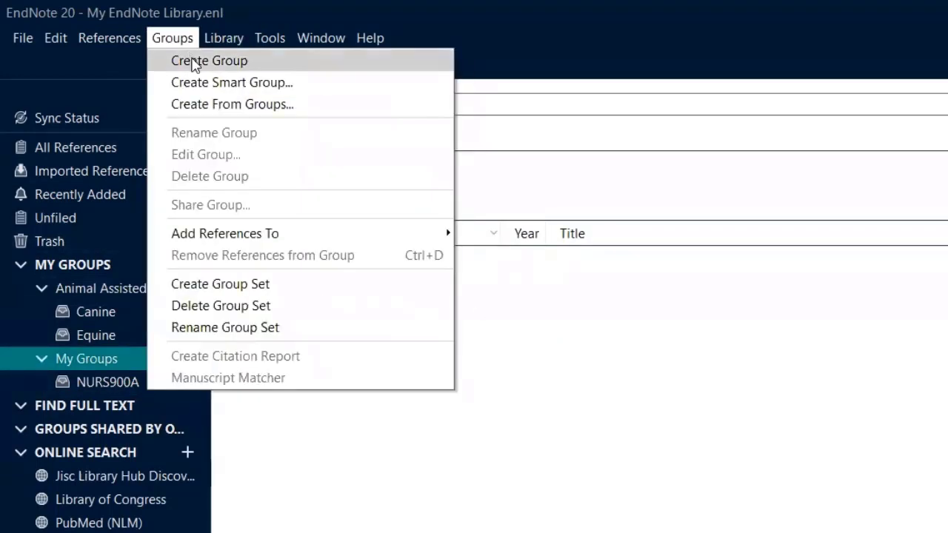
left_click(194, 60)
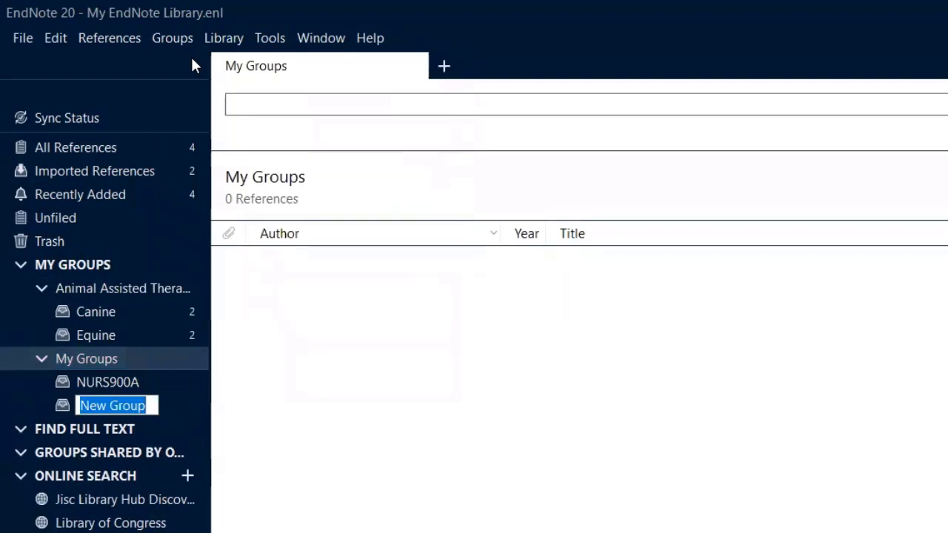
type("Dissertation")
key("Return")
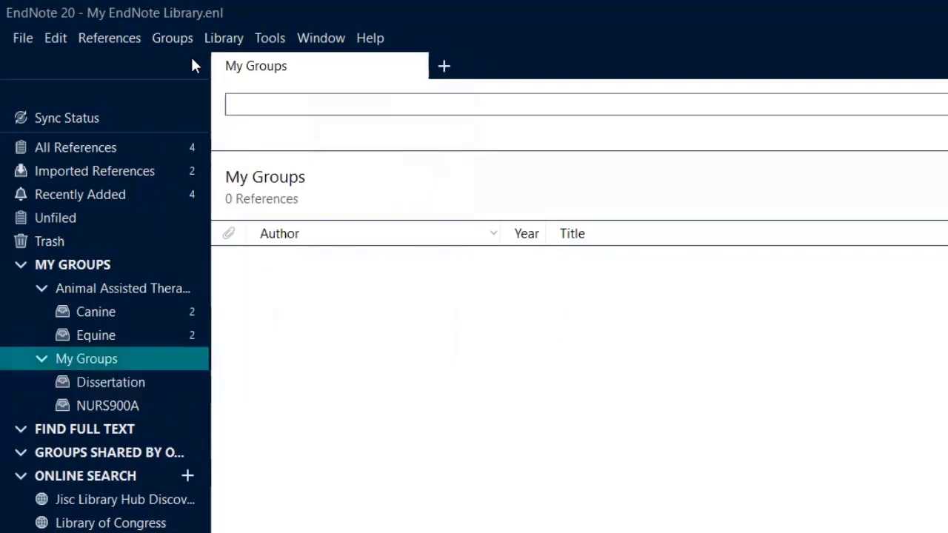
left_click(152, 148)
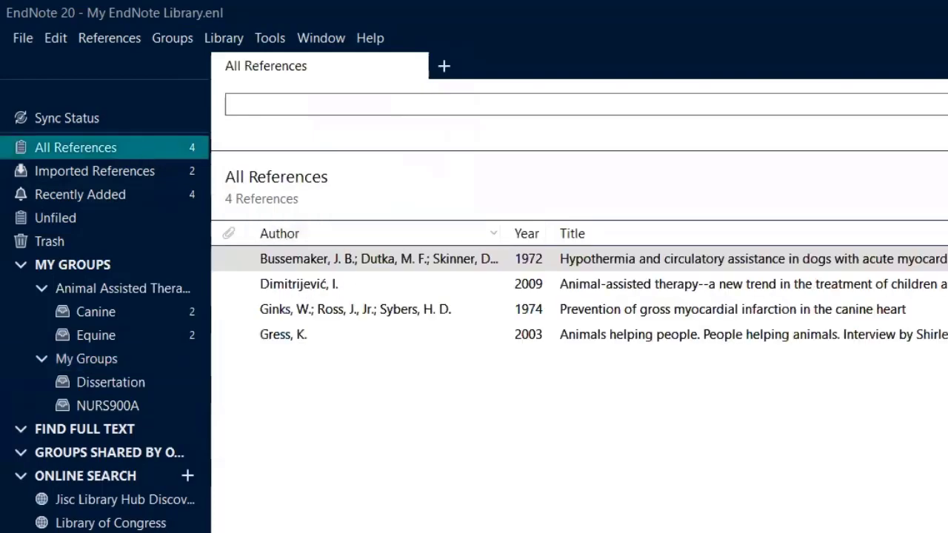